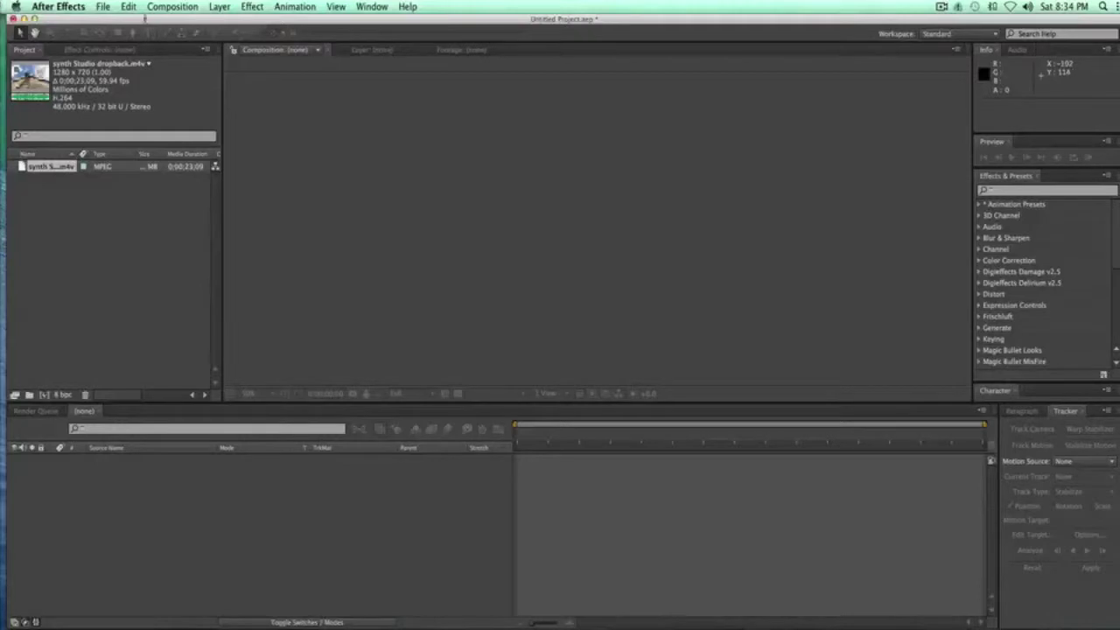
Create a new composition and add the synth Studio dropback.m4v footage to it as a layer
click(172, 6)
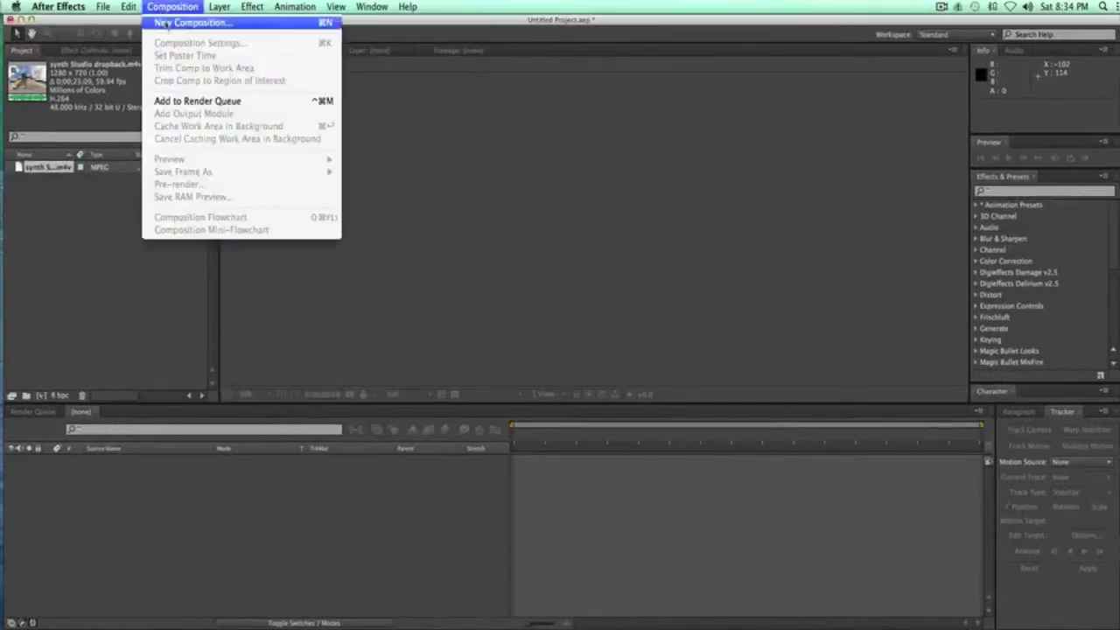
click(200, 23)
click(410, 452)
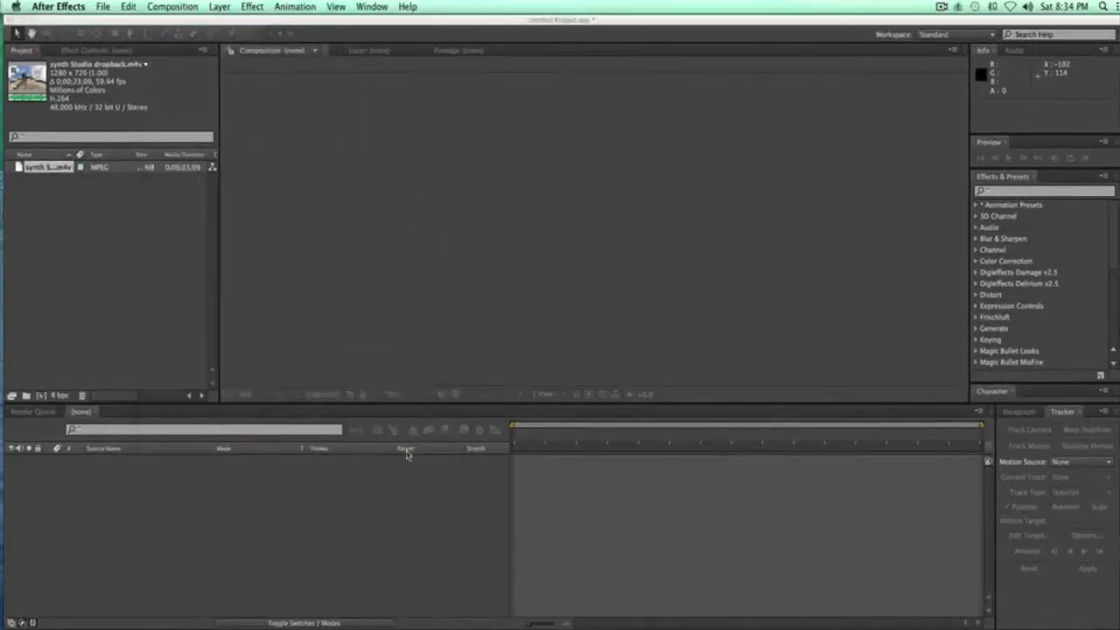
click(23, 182)
drag(42, 184, 305, 560)
Split the footage layer at 0;00;12;14
mouse_move(582, 436)
mouse_down()
mouse_move(607, 437)
mouse_move(598, 442)
mouse_up()
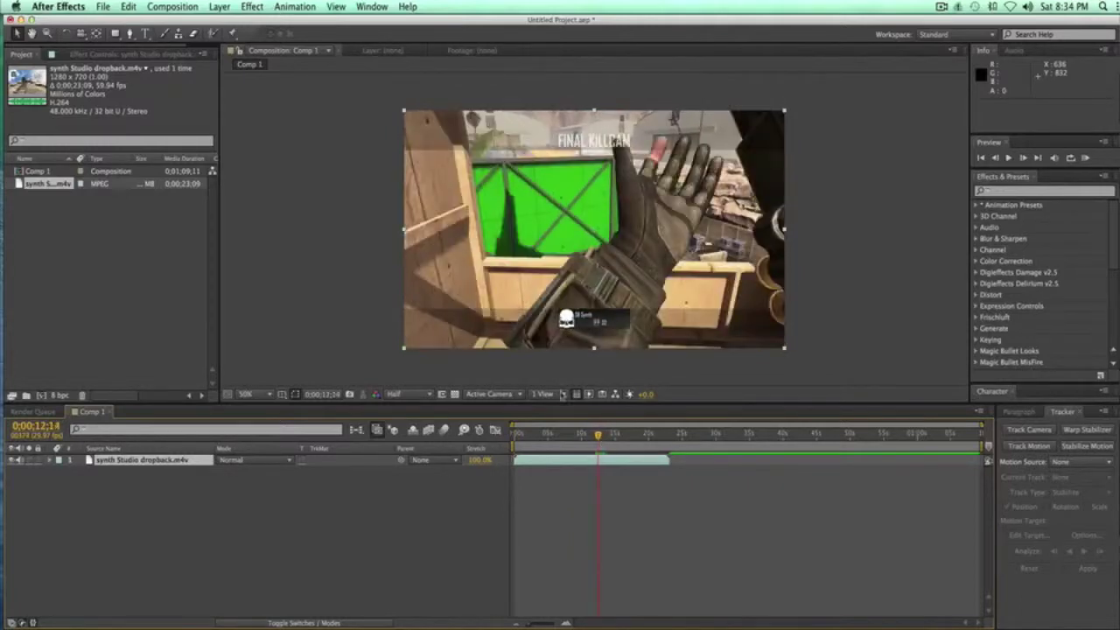
click(127, 6)
click(202, 149)
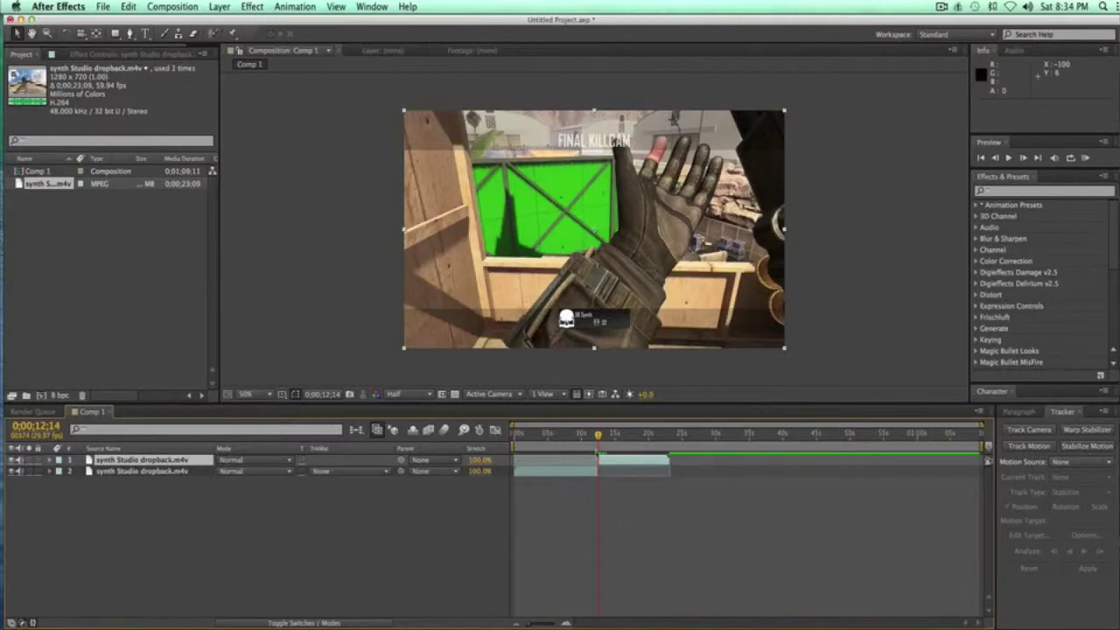
Shift the second half of the split clip to start at about 0;00;06;05 and trim the first half's end to about 0;00;06;10
drag(599, 435, 555, 438)
drag(614, 463, 575, 464)
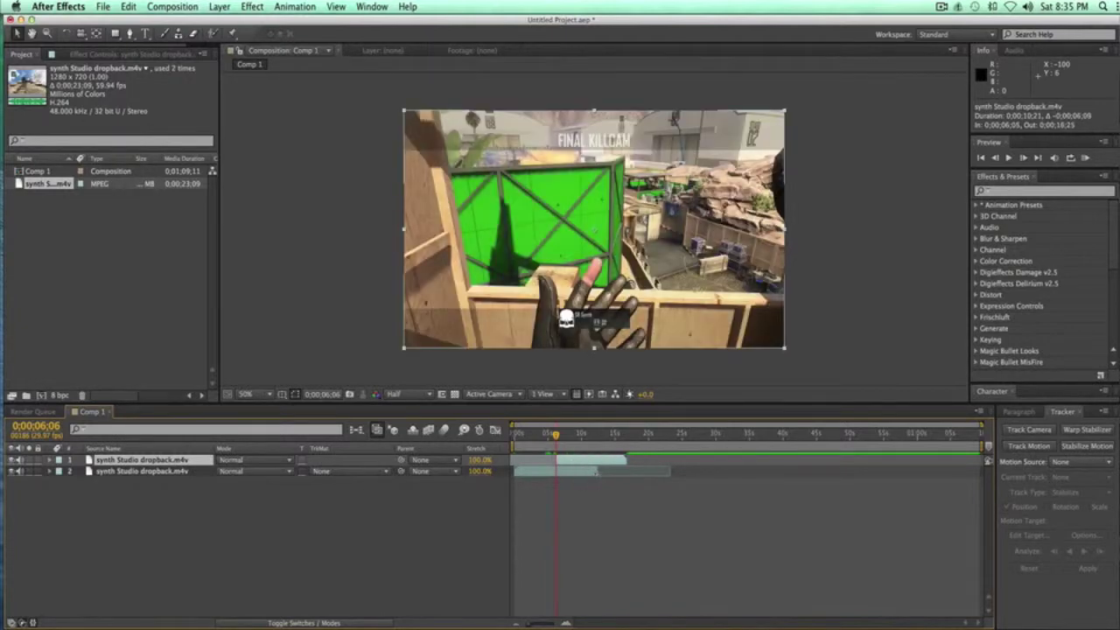
click(561, 472)
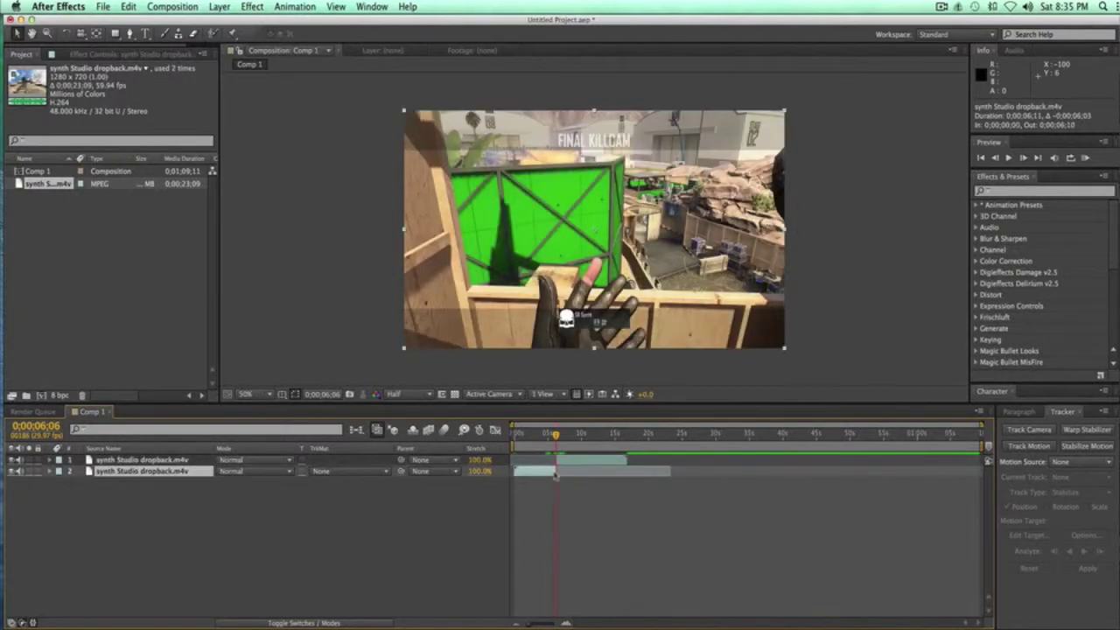
Extend the start of the second half's layer back to about 0;00;05;16 so it overlaps the first half
click(168, 460)
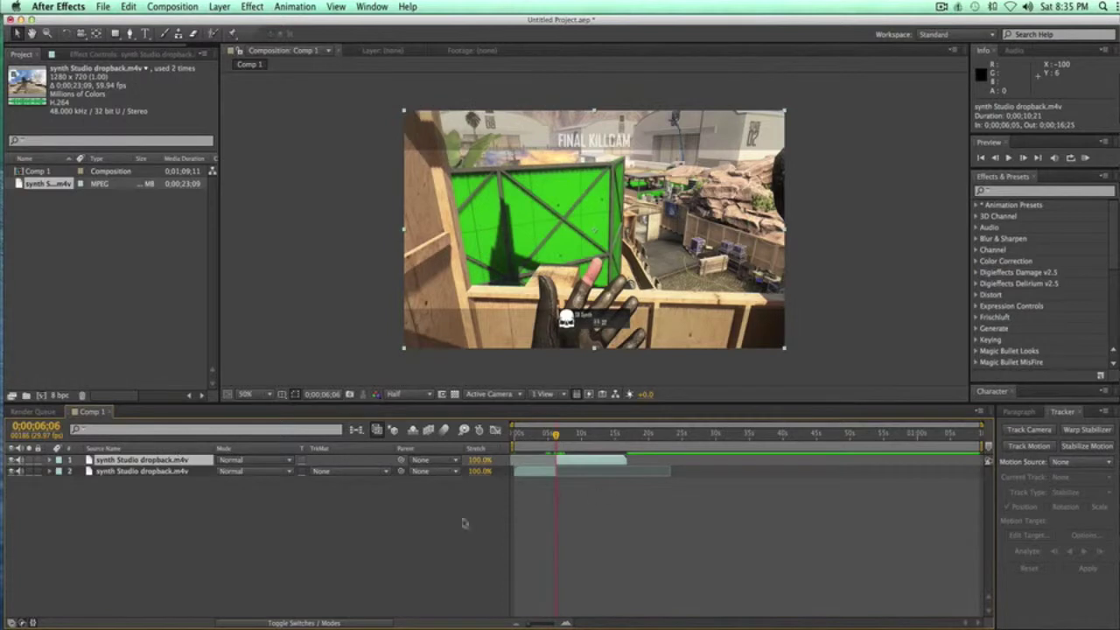
drag(557, 460, 554, 460)
click(566, 624)
click(542, 434)
key(Page_Up)
key(Page_Up)
key(Page_Up)
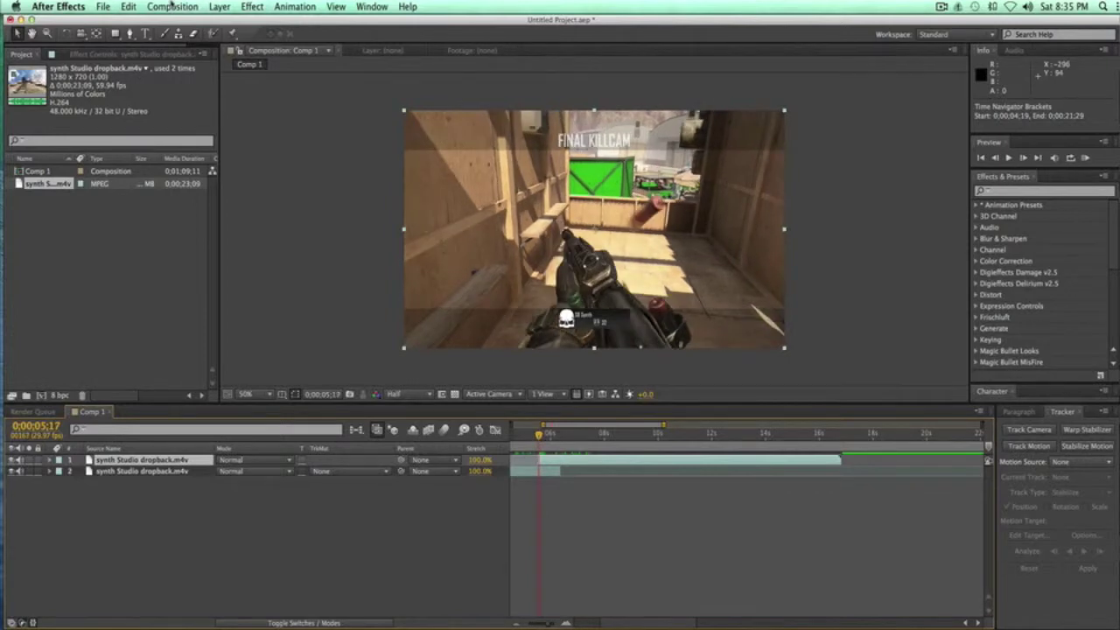
Duplicate the second-half clip layer three times
click(124, 6)
click(164, 140)
click(127, 7)
click(165, 140)
click(128, 6)
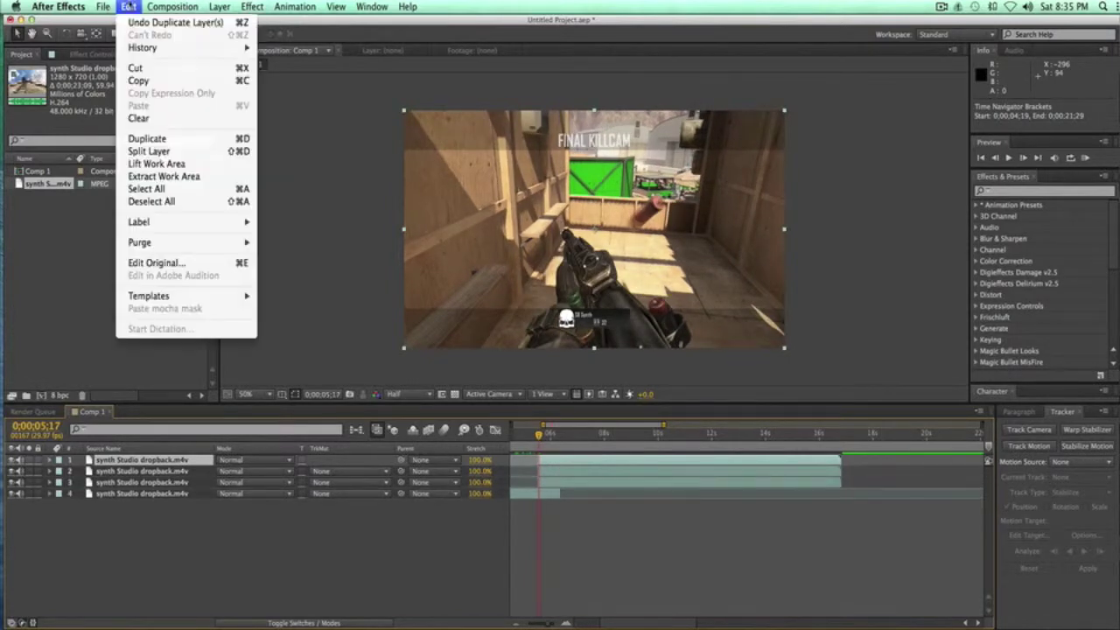
click(147, 141)
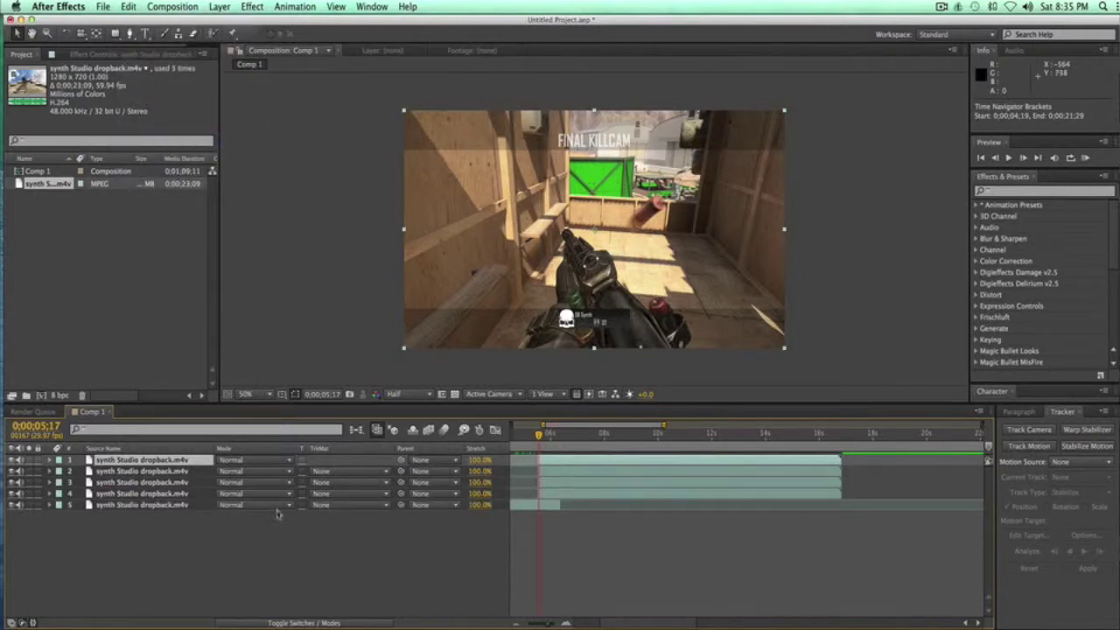
Rename layer 3 as bottom, layer 2 as middle and layer 1 as top
click(178, 483)
key(Return)
key(BackSpace)
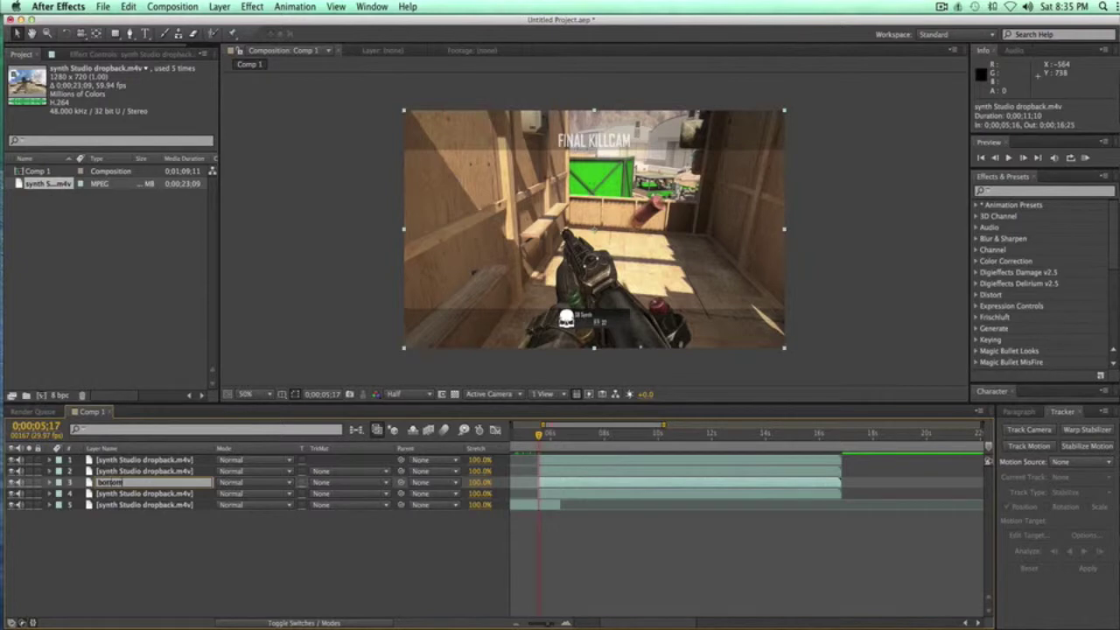
click(183, 472)
key(Return)
key(BackSpace)
text(middle)
click(178, 459)
key(Return)
key(BackSpace)
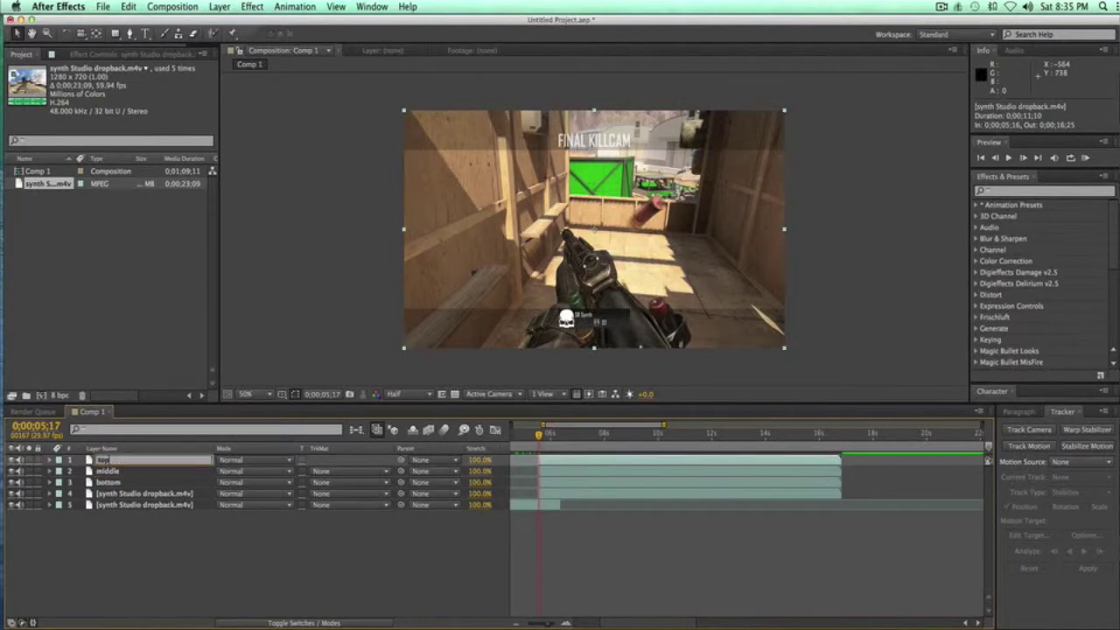
text(top)
click(140, 556)
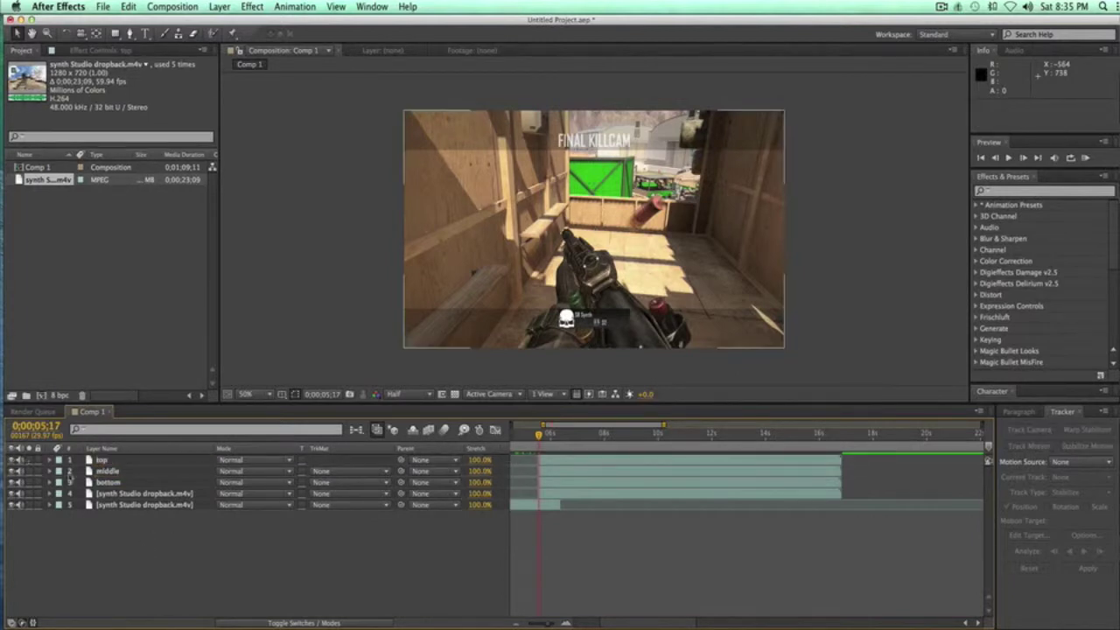
Mute the audio of all five layers and trim the ends of the top, middle and bottom layers to 0;00;06;11
drag(20, 459, 20, 499)
drag(540, 438, 561, 442)
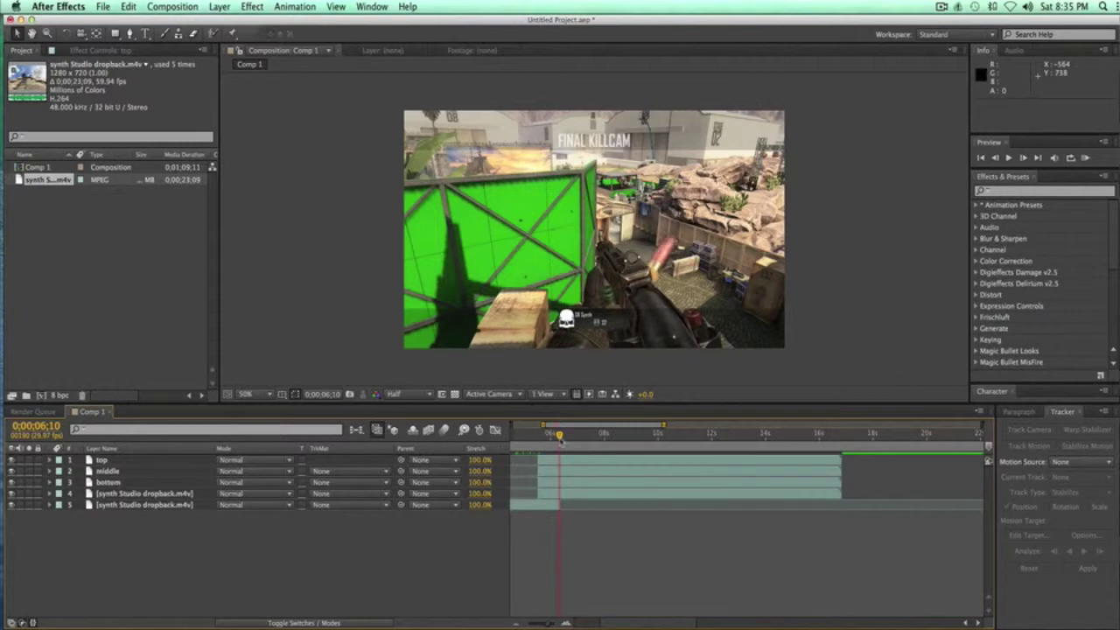
drag(560, 441, 562, 442)
click(150, 461)
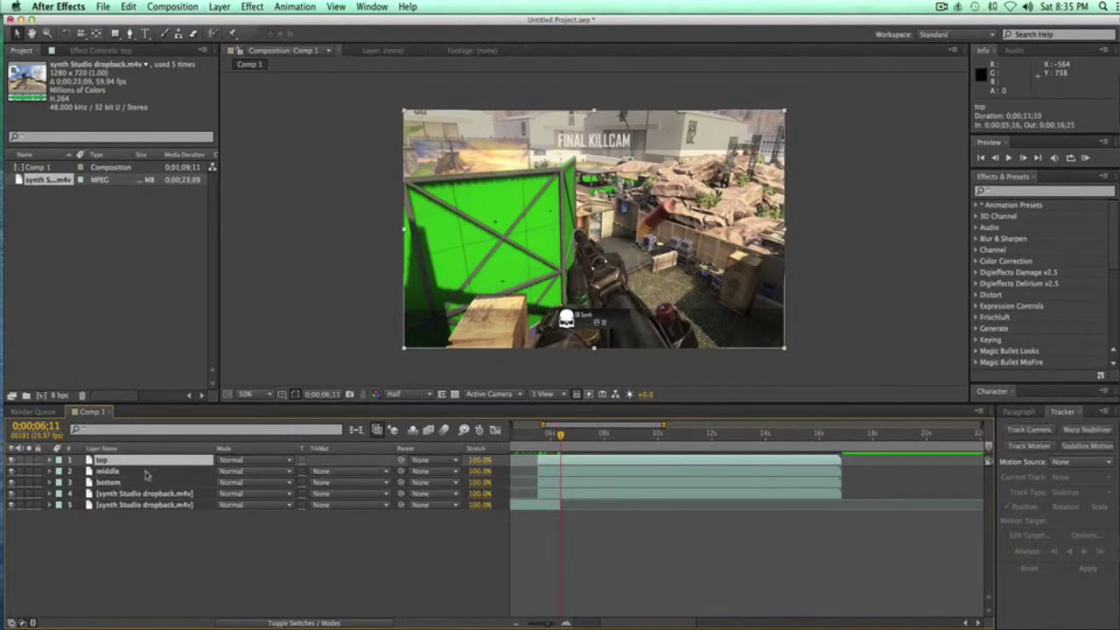
shift+click(145, 483)
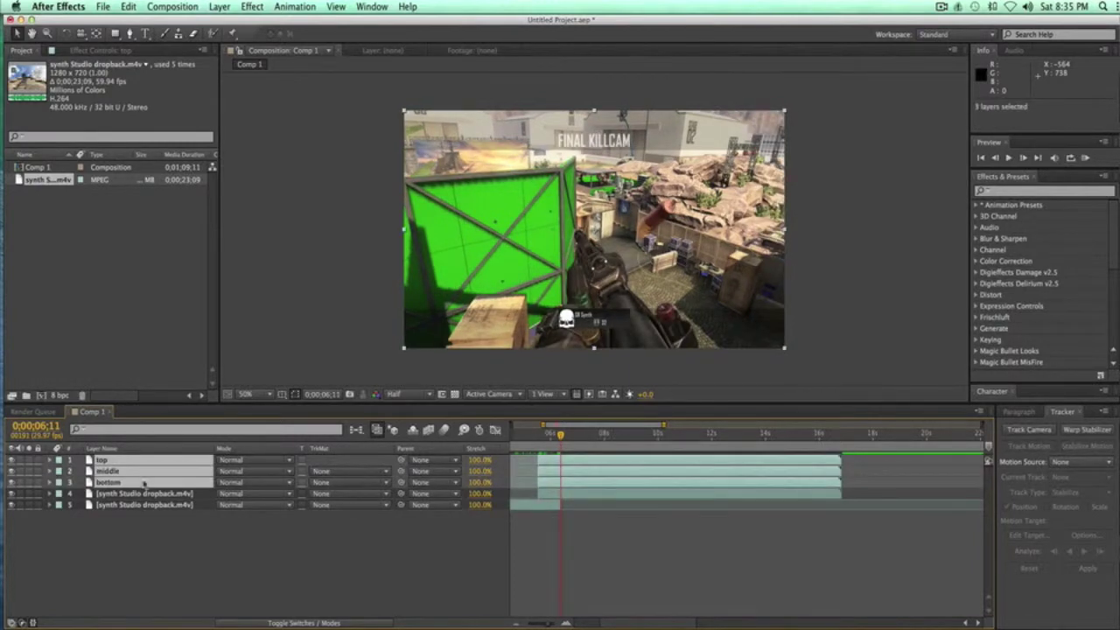
key(alt+bracketright)
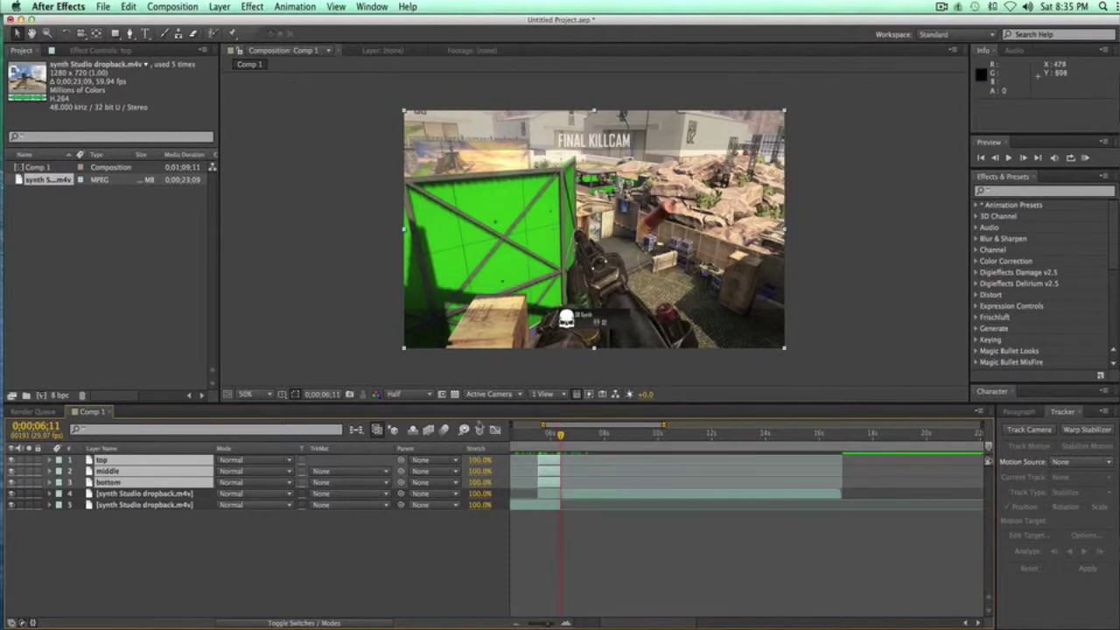
Trim the start of layer 4, the unrenamed second-half clip, to 0;00;06;11
drag(546, 439, 561, 435)
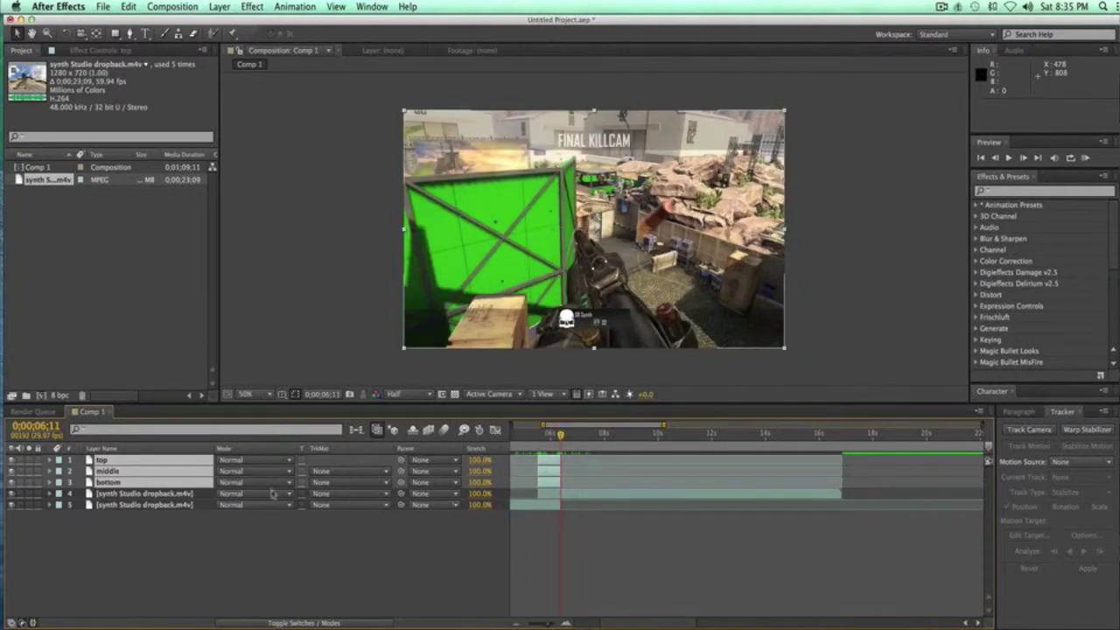
click(189, 494)
key(alt+bracketleft)
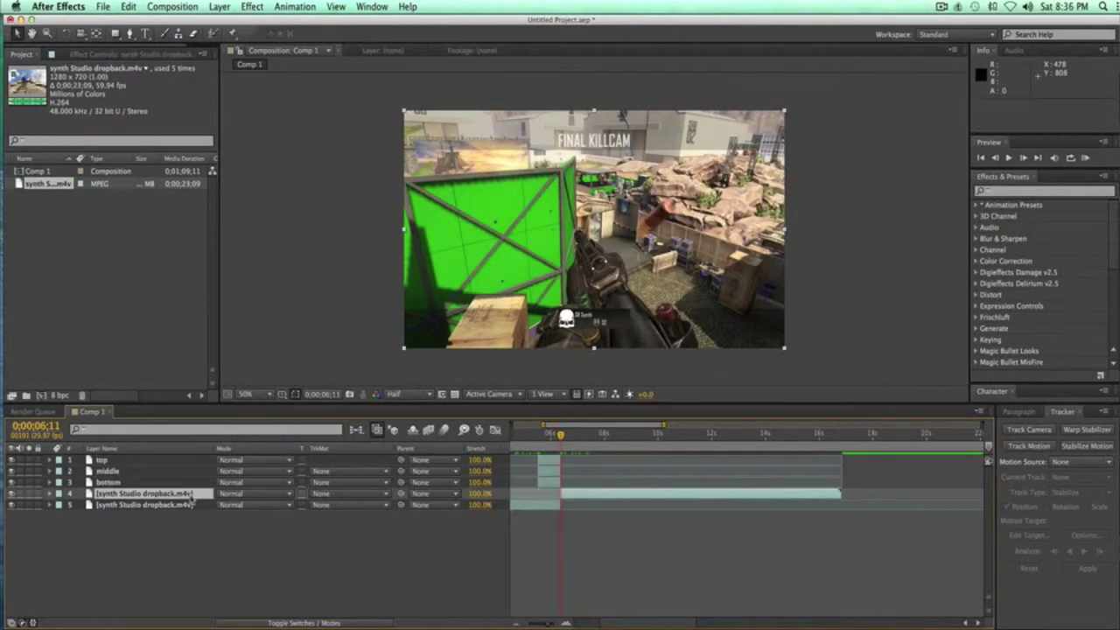
Draw a rectangular mask on the bottom layer covering the dark killcam bar along the frame's lower edge
drag(539, 441, 539, 441)
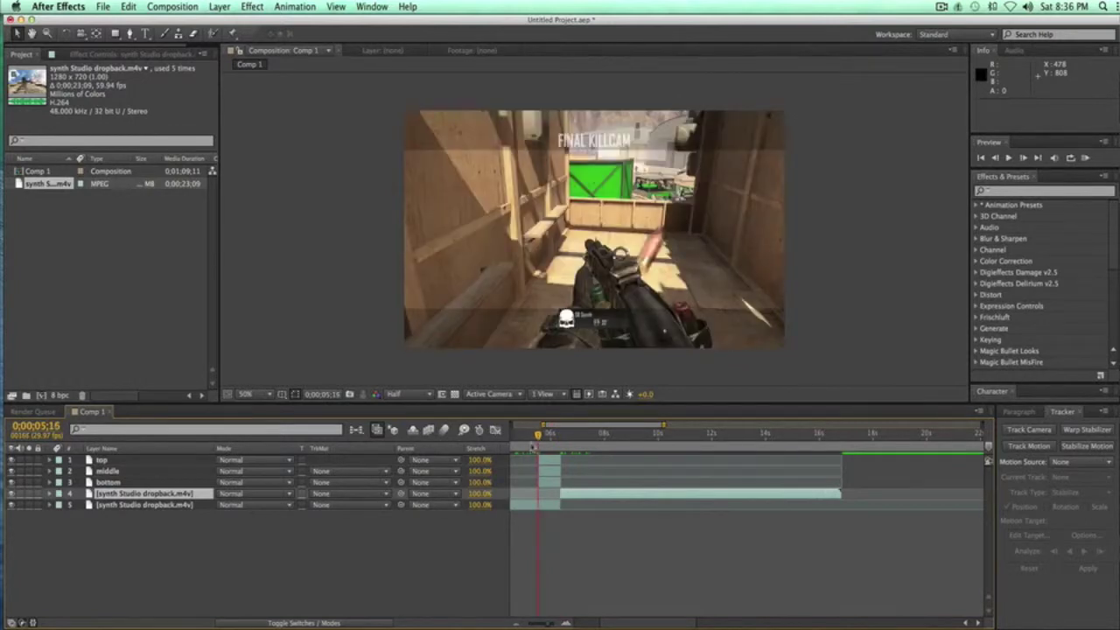
click(131, 483)
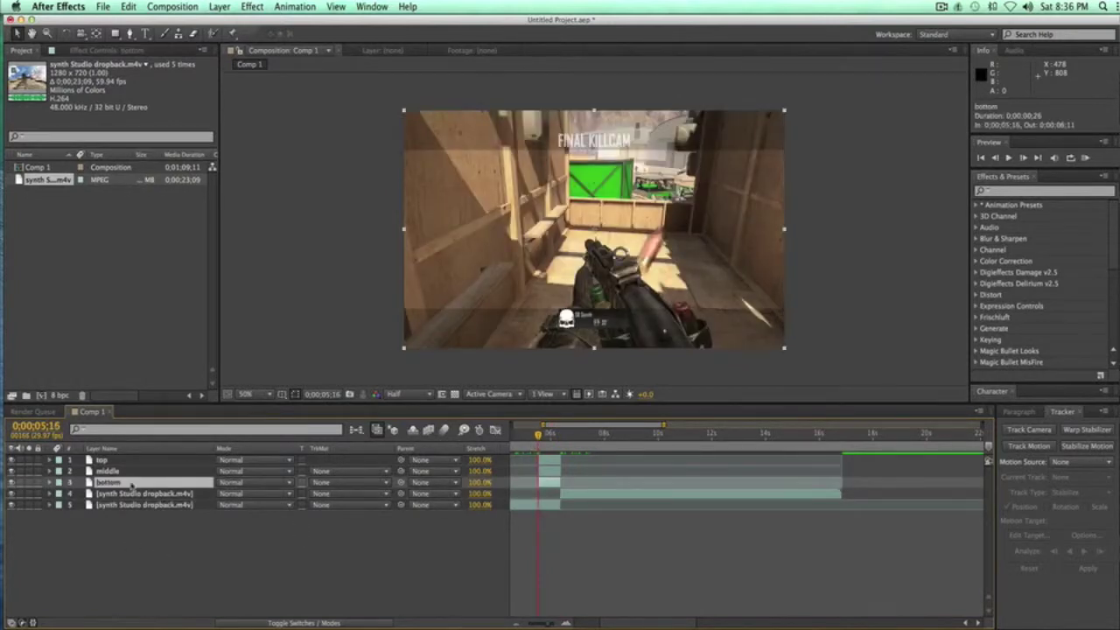
click(115, 34)
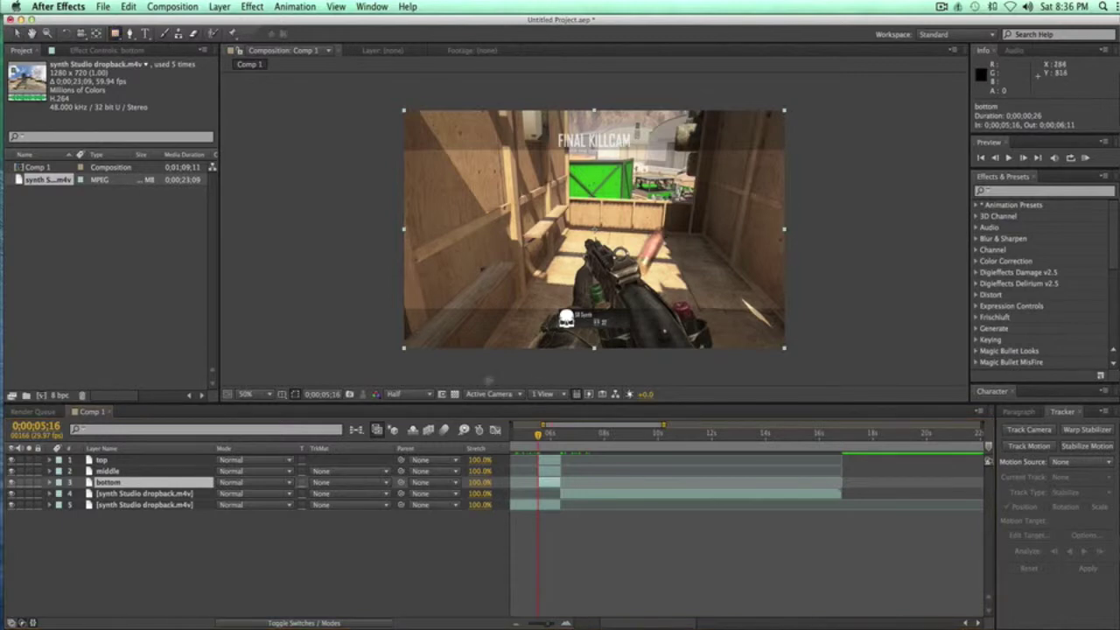
drag(392, 309, 807, 354)
Draw a rectangular mask on the top layer over the upper FINAL KILLCAM bar, reaching down to about 122 px
click(111, 462)
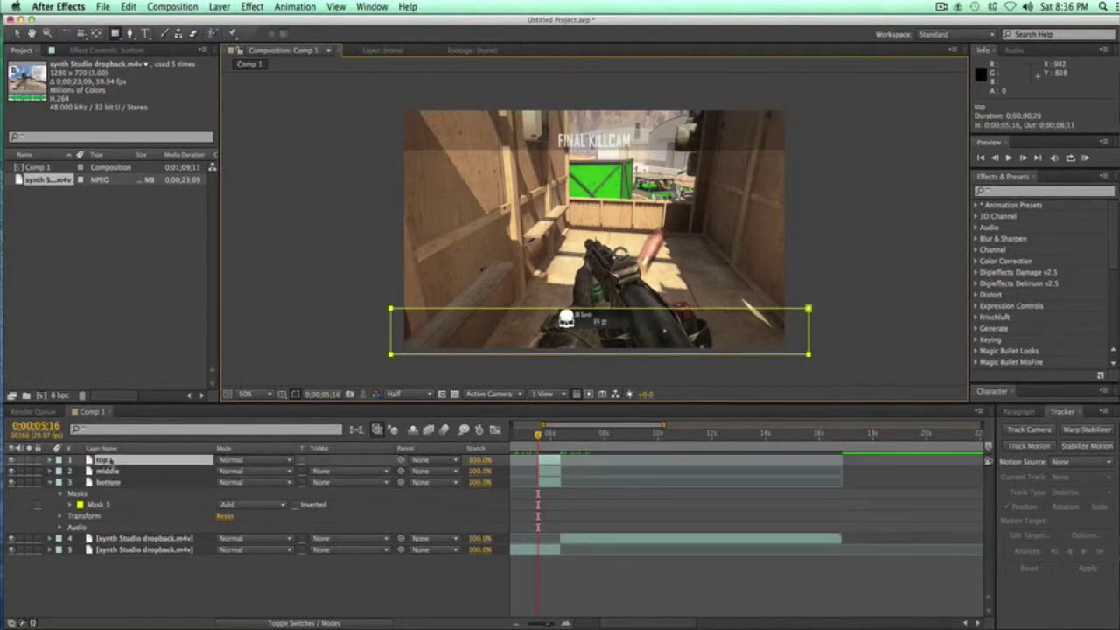
drag(367, 99, 805, 150)
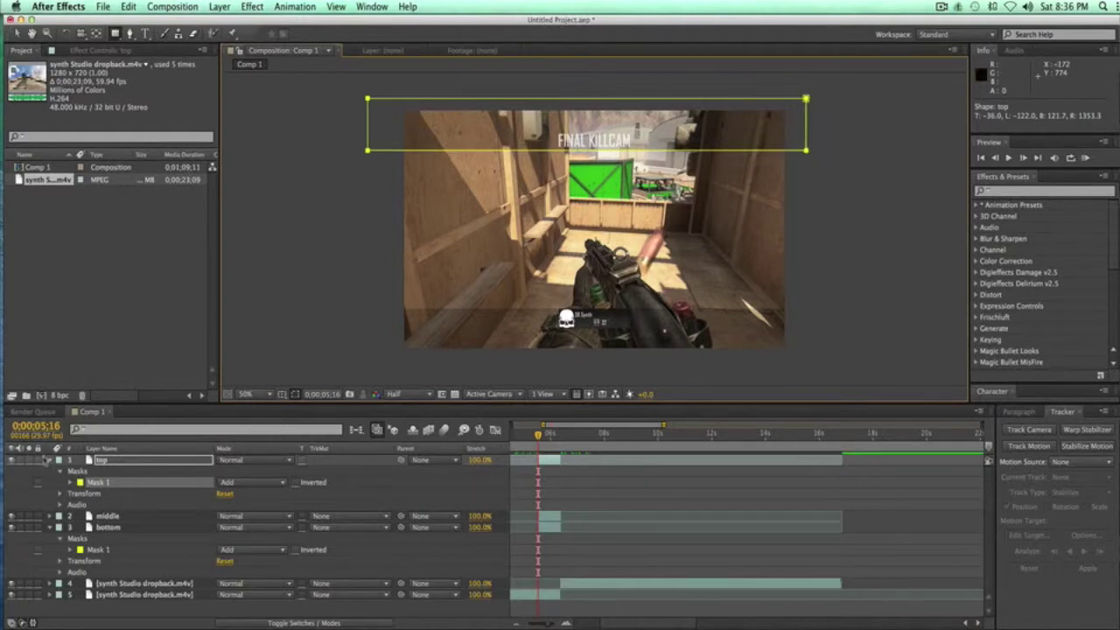
click(50, 461)
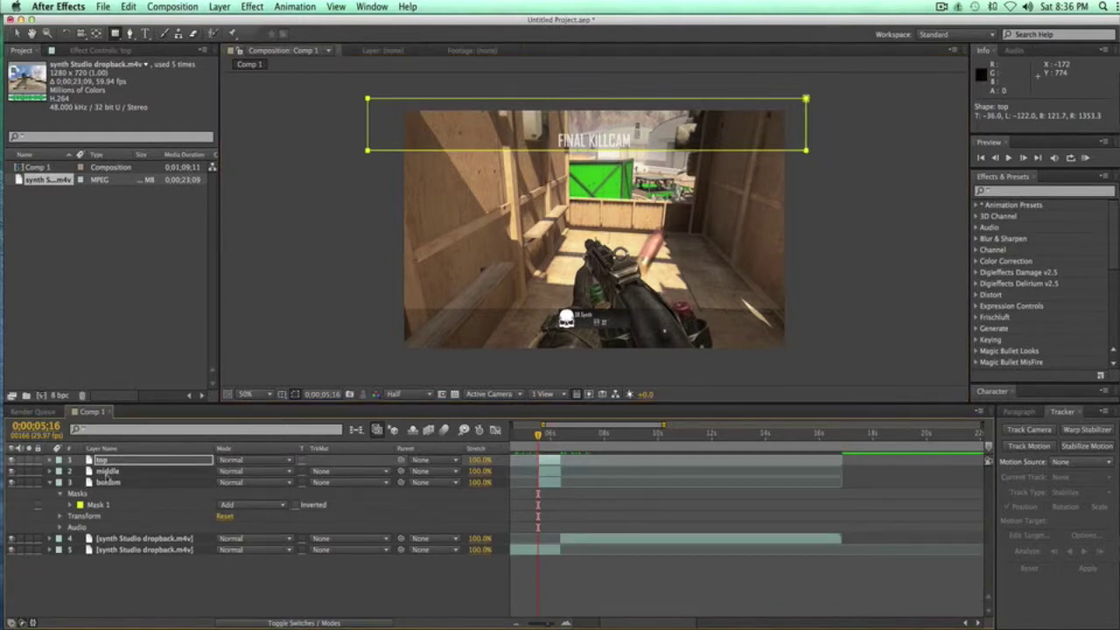
Mask the middle layer with a rectangle between the two bars, from about 106 to 624 px vertically, and collapse the layers' properties
click(108, 472)
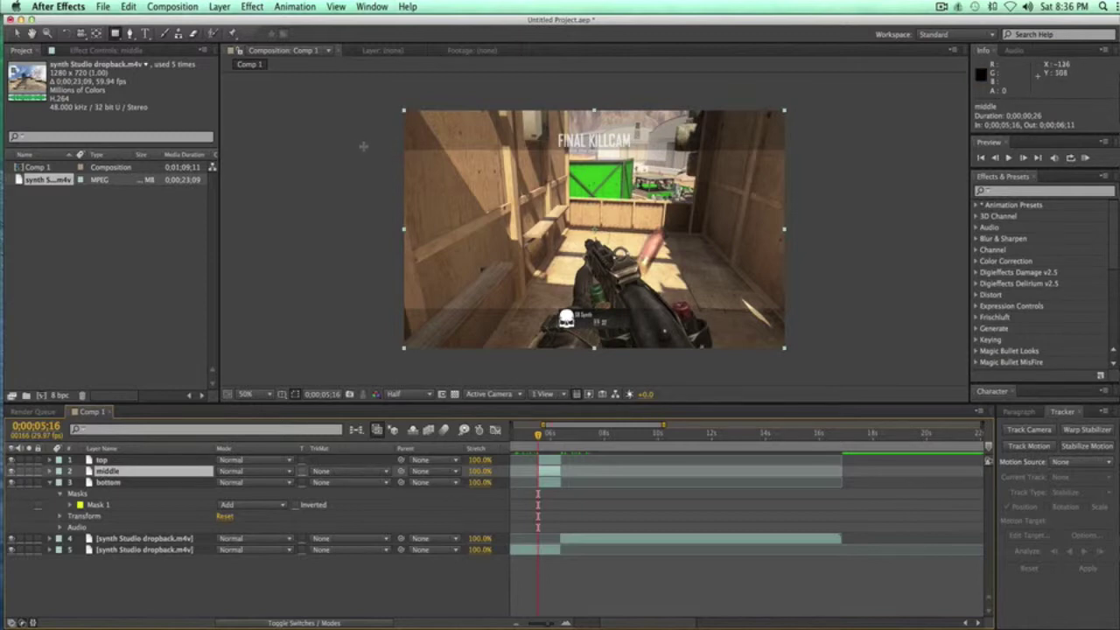
drag(342, 146, 819, 316)
click(50, 472)
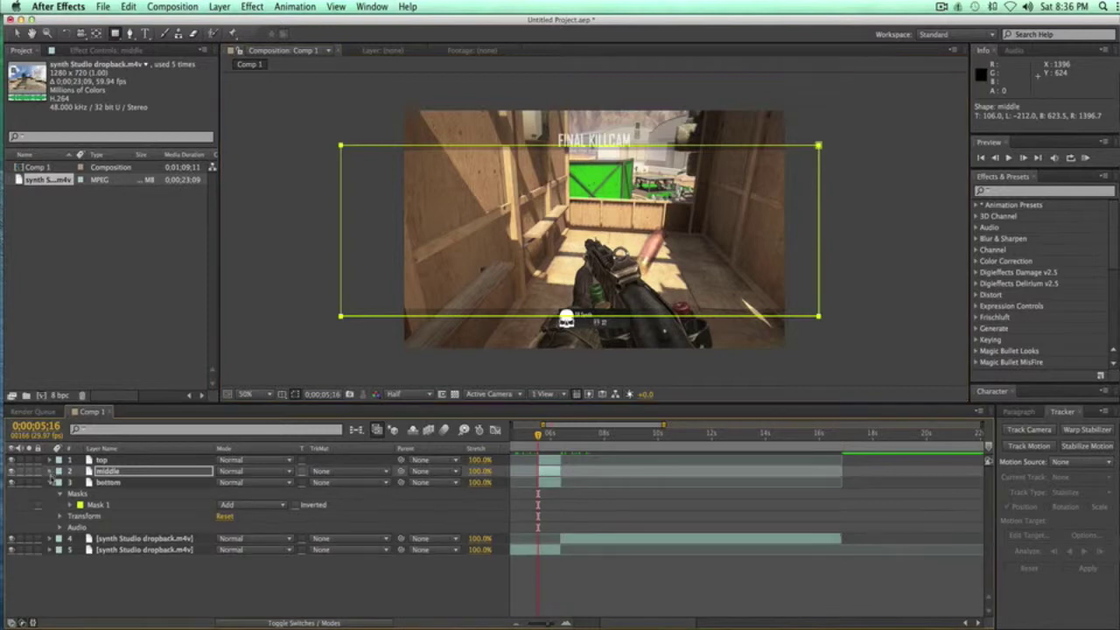
click(50, 484)
click(66, 551)
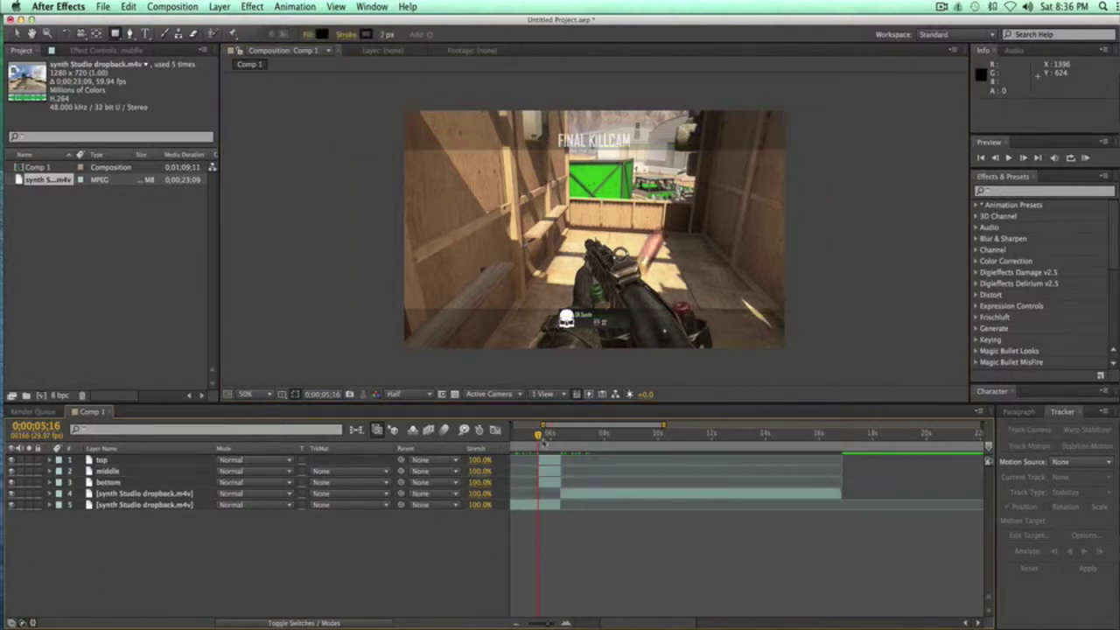
Create a white 1280 x 720 px solid and place it directly beneath the top layer
drag(541, 437, 541, 439)
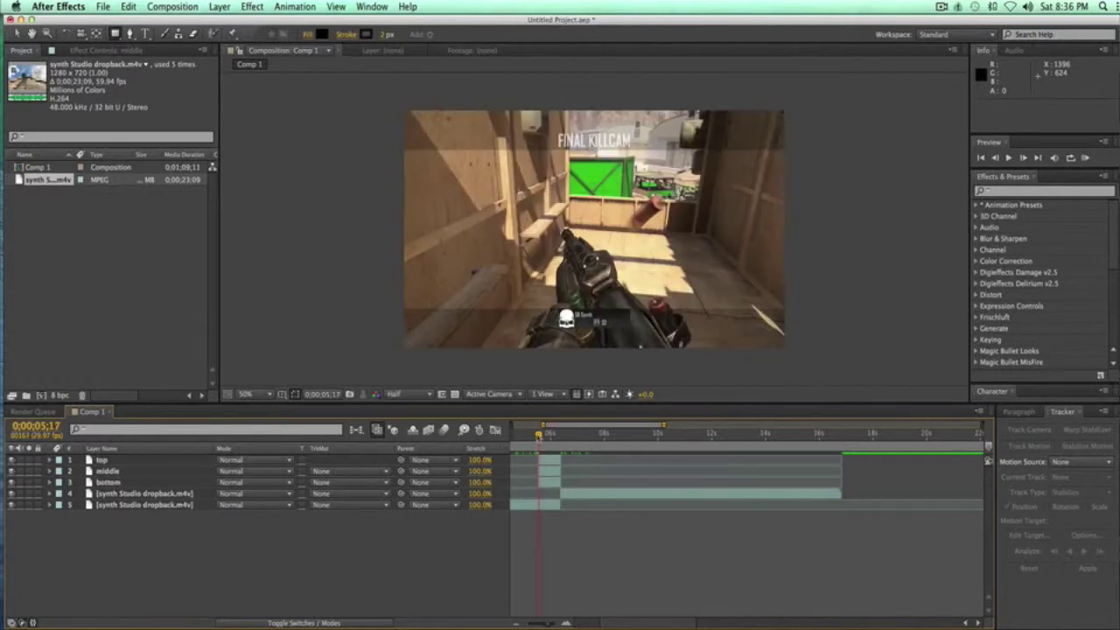
click(109, 457)
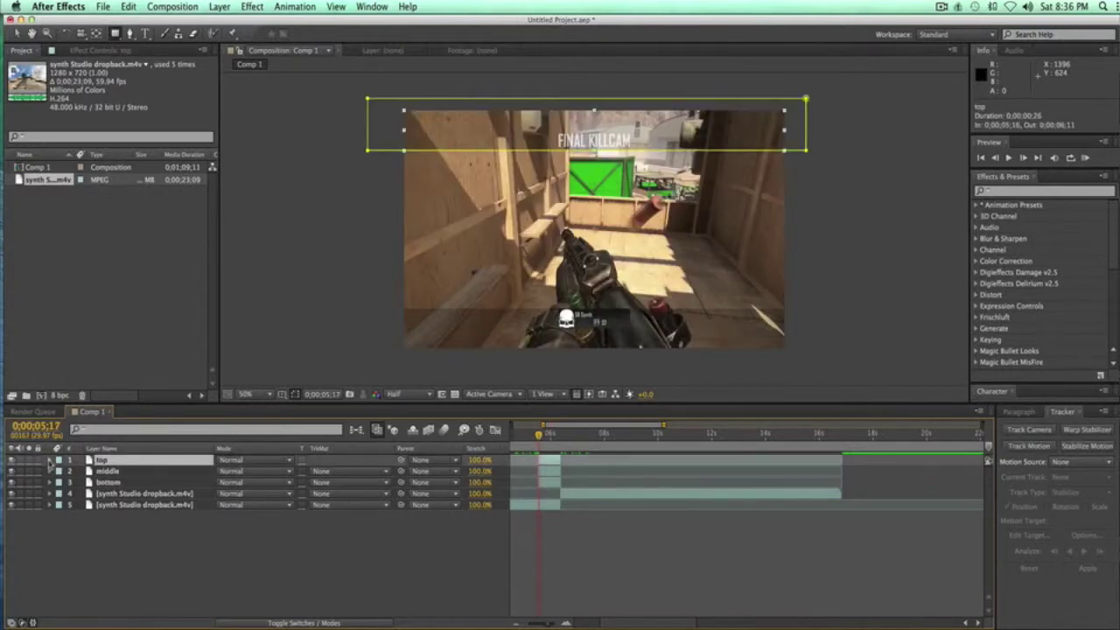
click(218, 6)
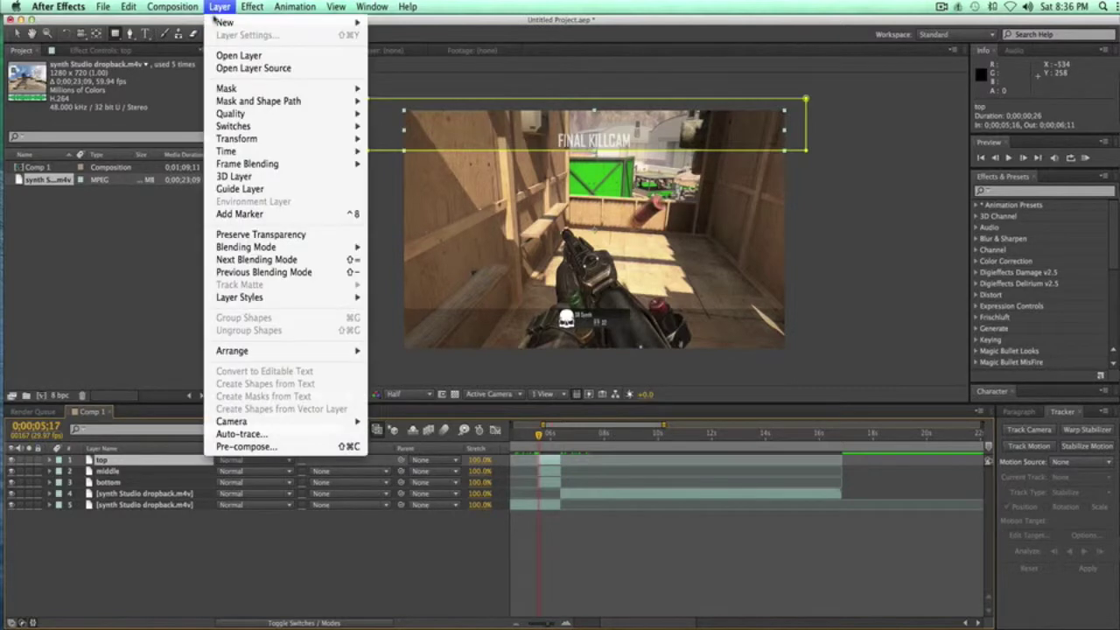
click(403, 35)
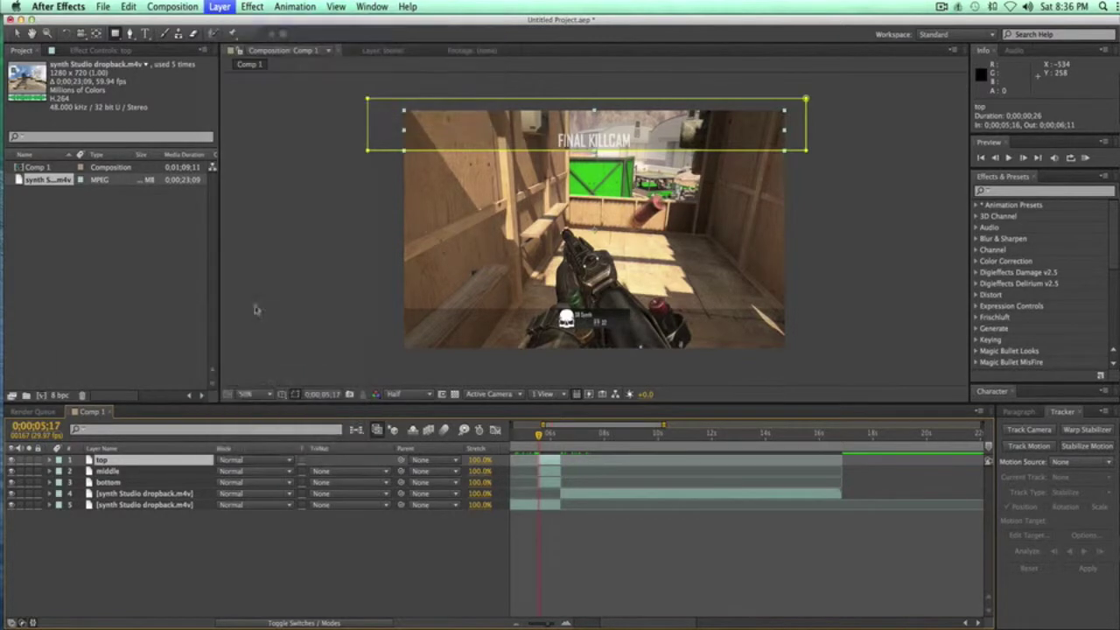
click(204, 539)
drag(368, 368, 125, 261)
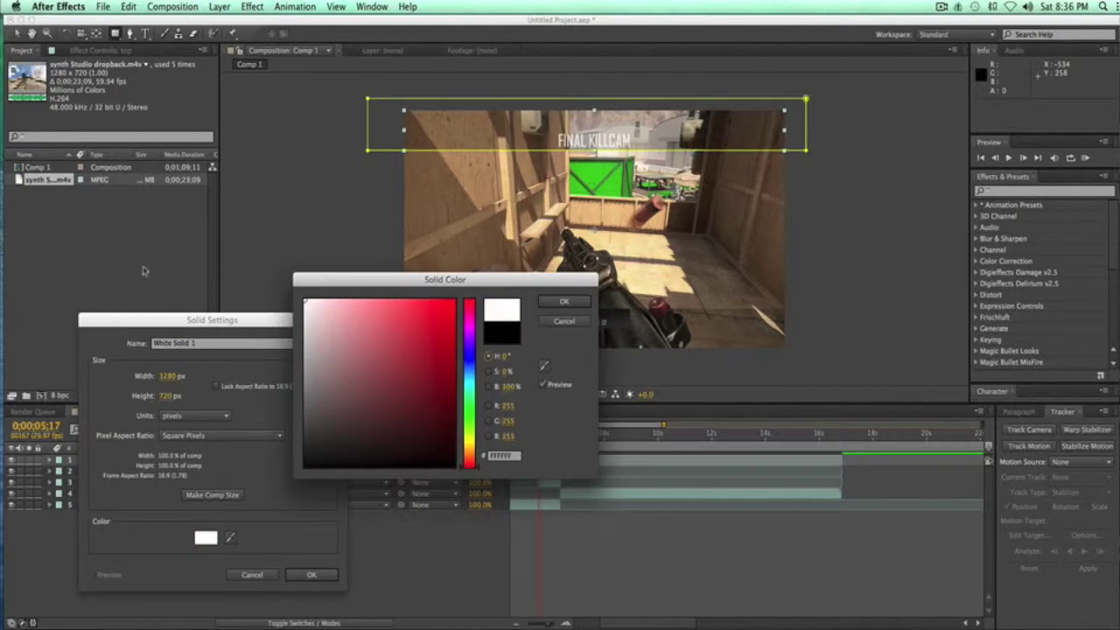
click(553, 302)
click(312, 574)
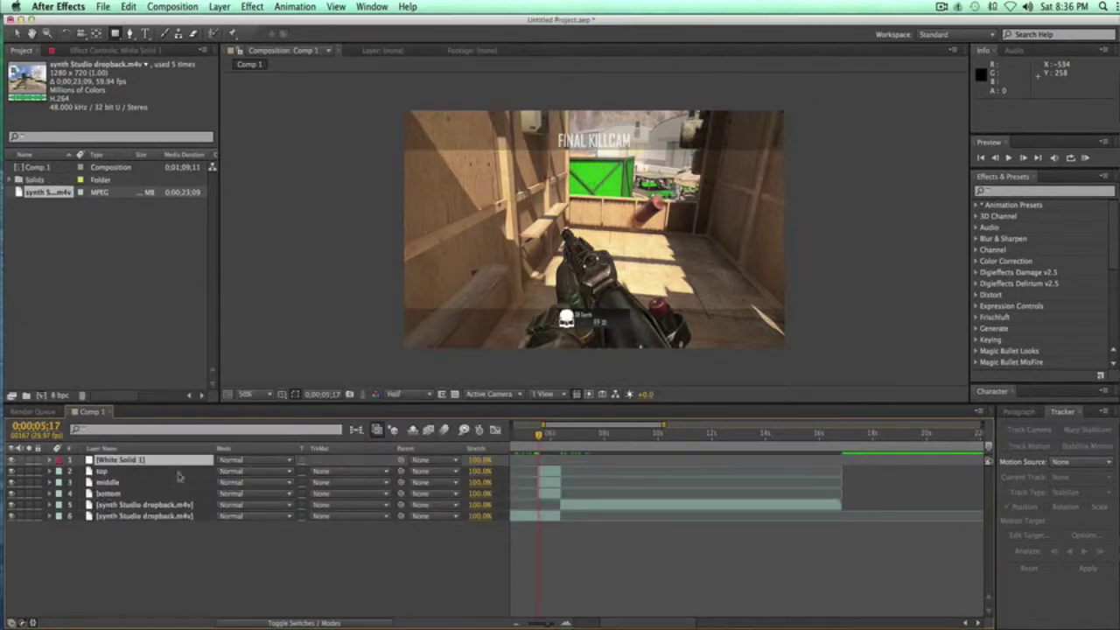
drag(151, 460, 150, 480)
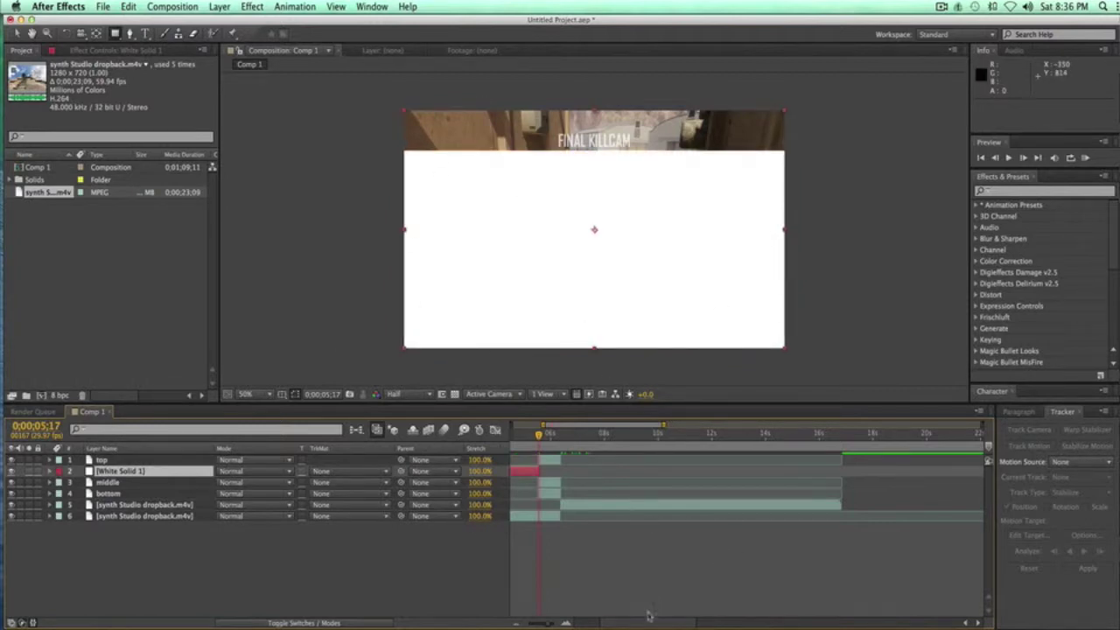
Trim the white solid to span 0;00;05;16 to 0;00;06;11, matching the three strip layers
drag(550, 623, 584, 624)
drag(514, 473, 663, 473)
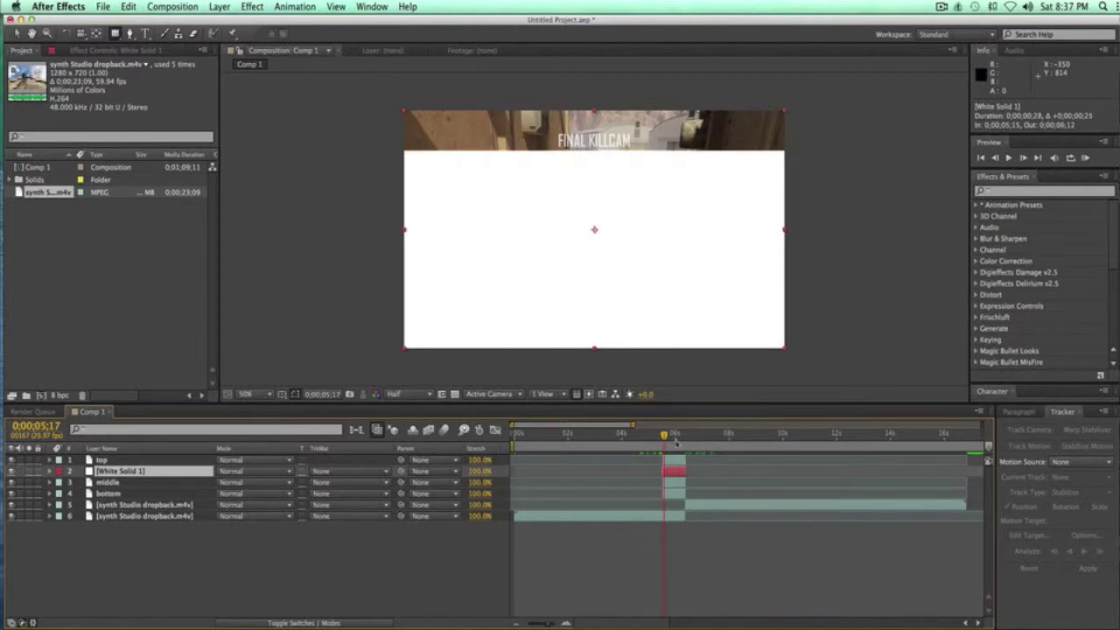
key(equal)
key(equal)
key(equal)
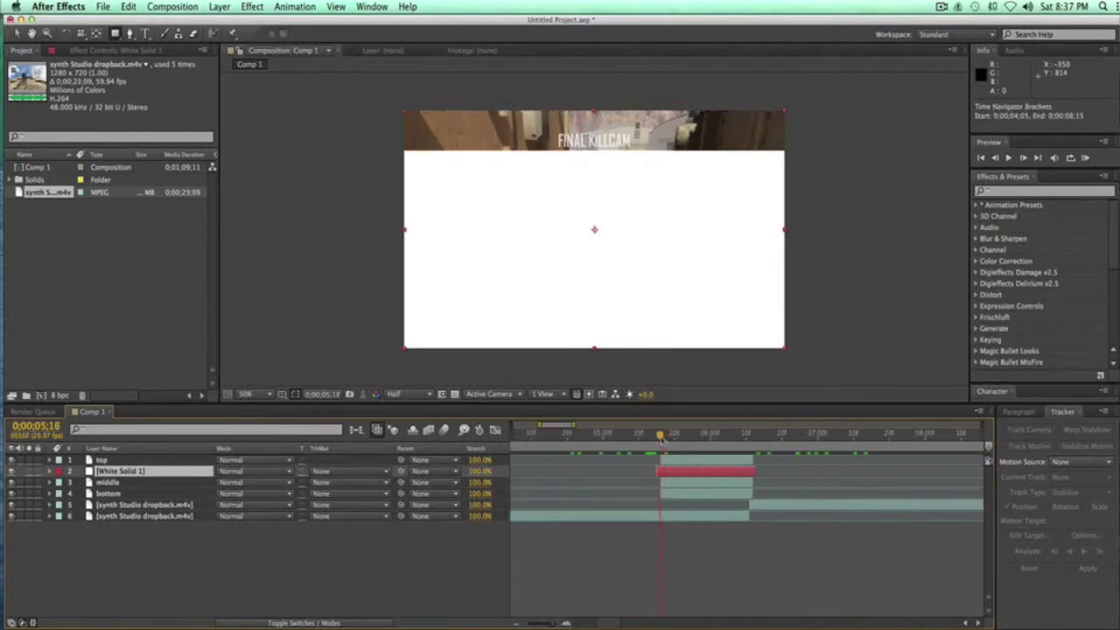
click(752, 435)
drag(755, 472, 752, 472)
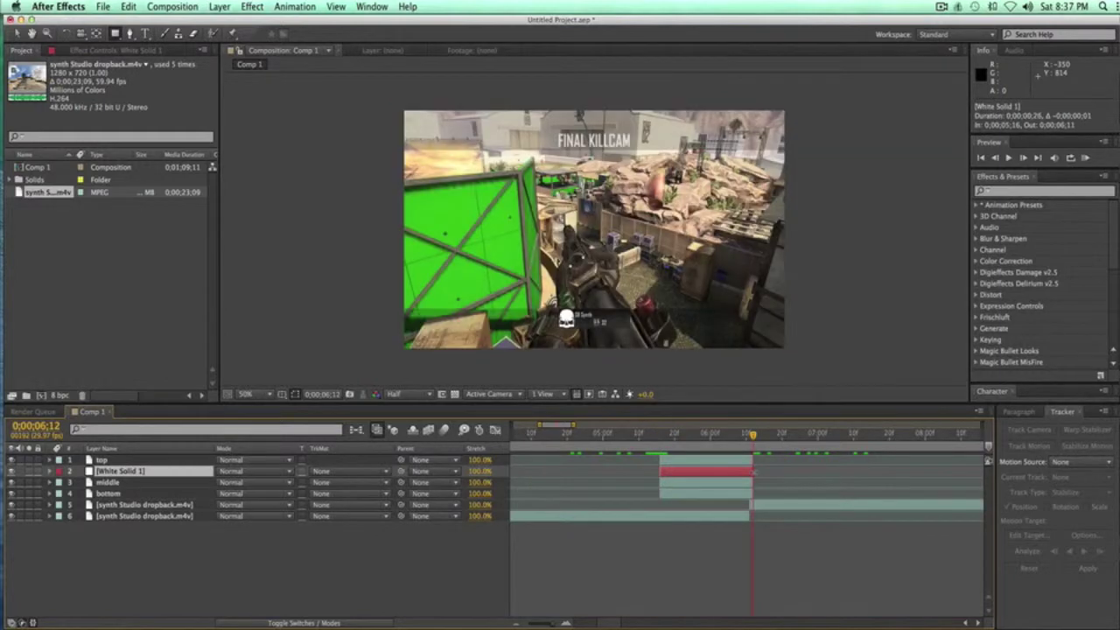
click(661, 435)
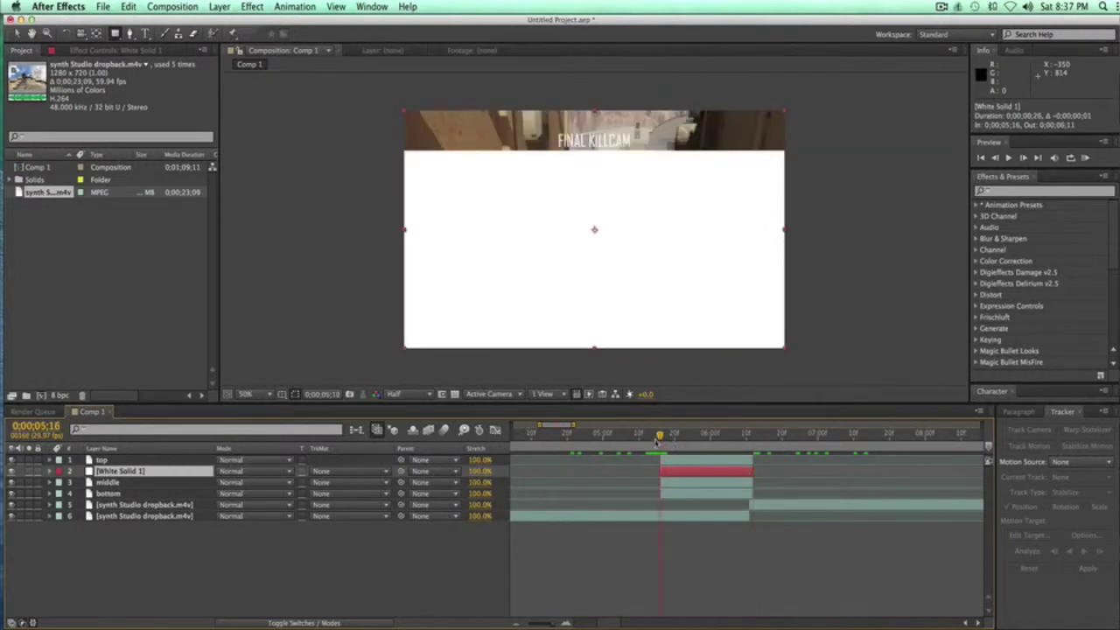
Copy the top layer's mask and paste it onto the white solid beneath it
click(103, 460)
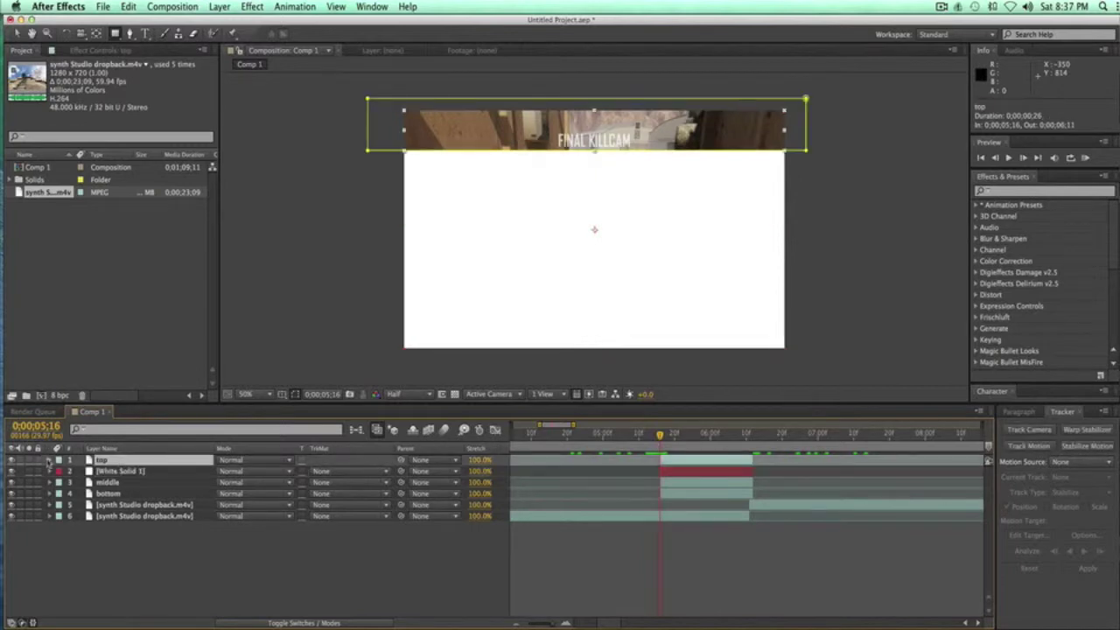
click(49, 459)
click(96, 482)
click(128, 6)
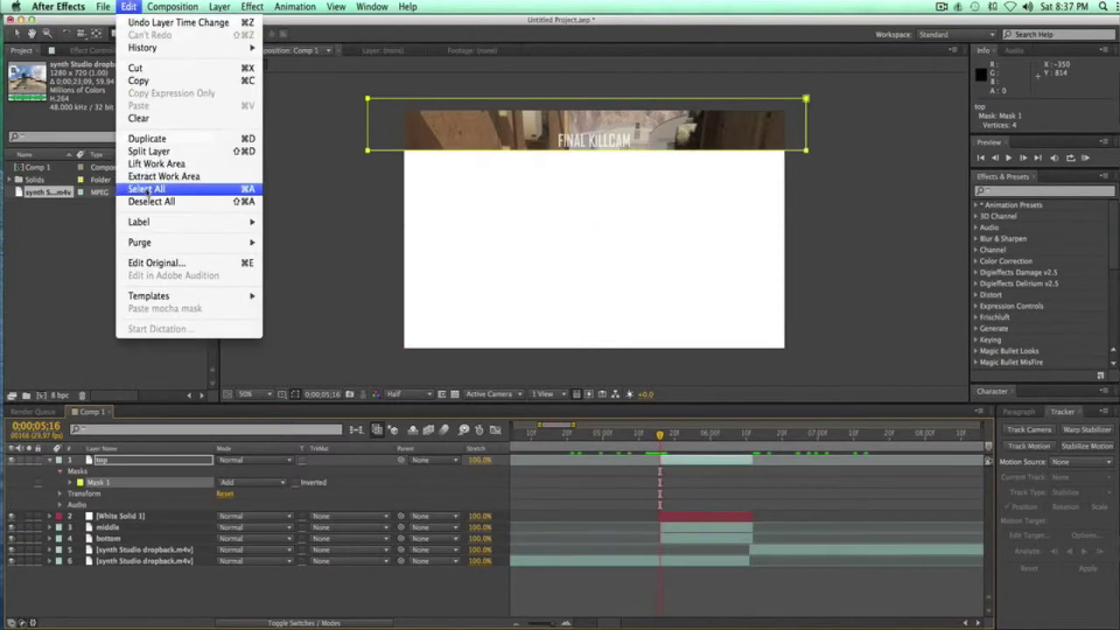
click(140, 80)
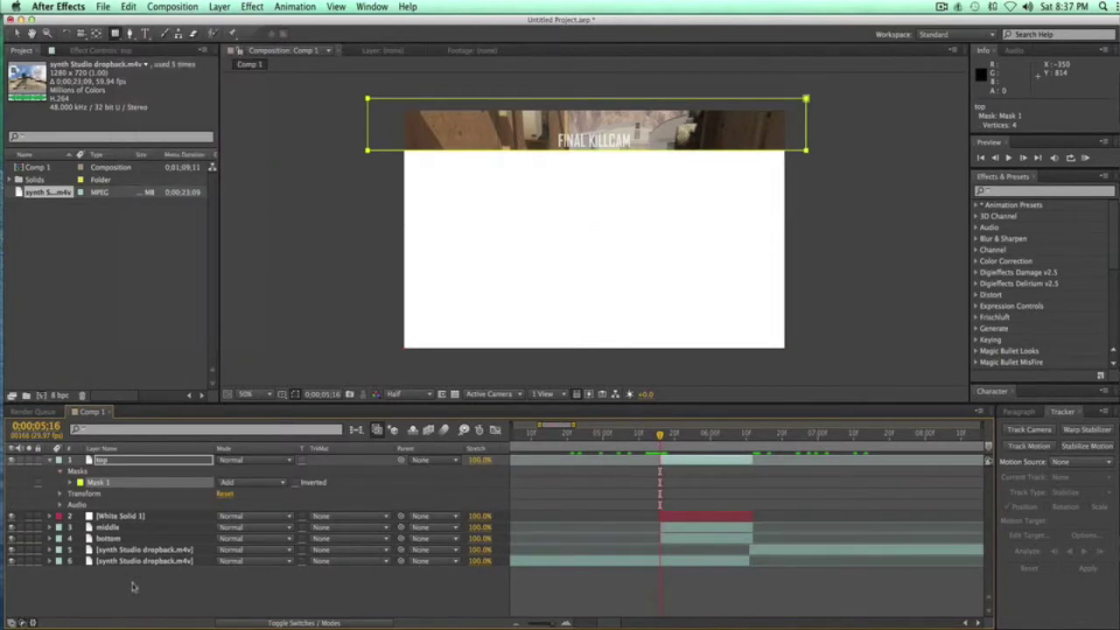
click(123, 518)
click(129, 6)
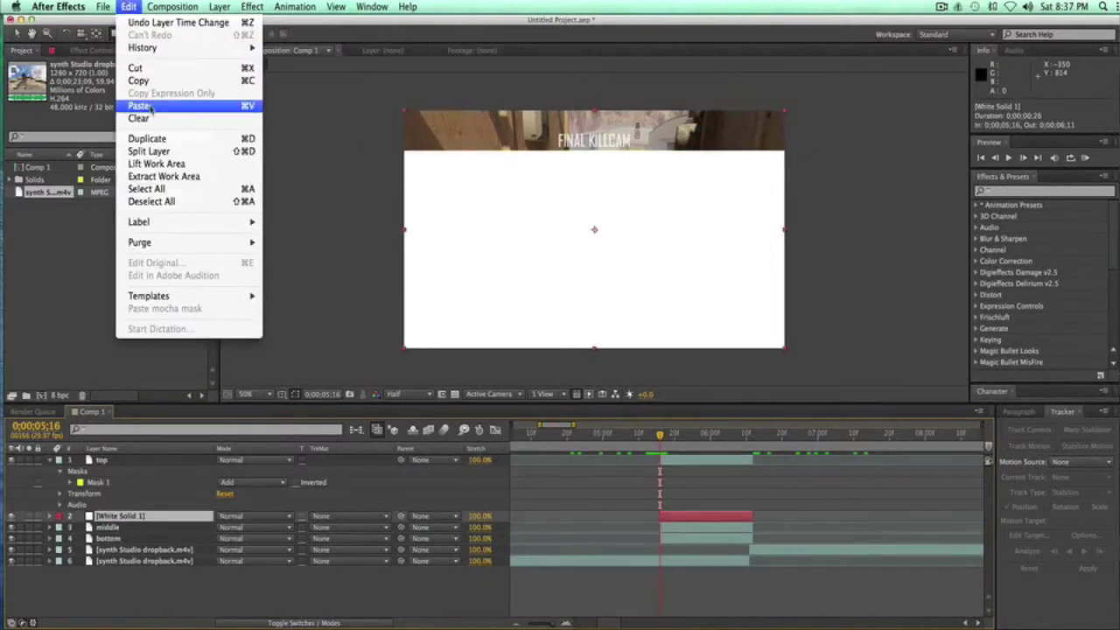
click(149, 105)
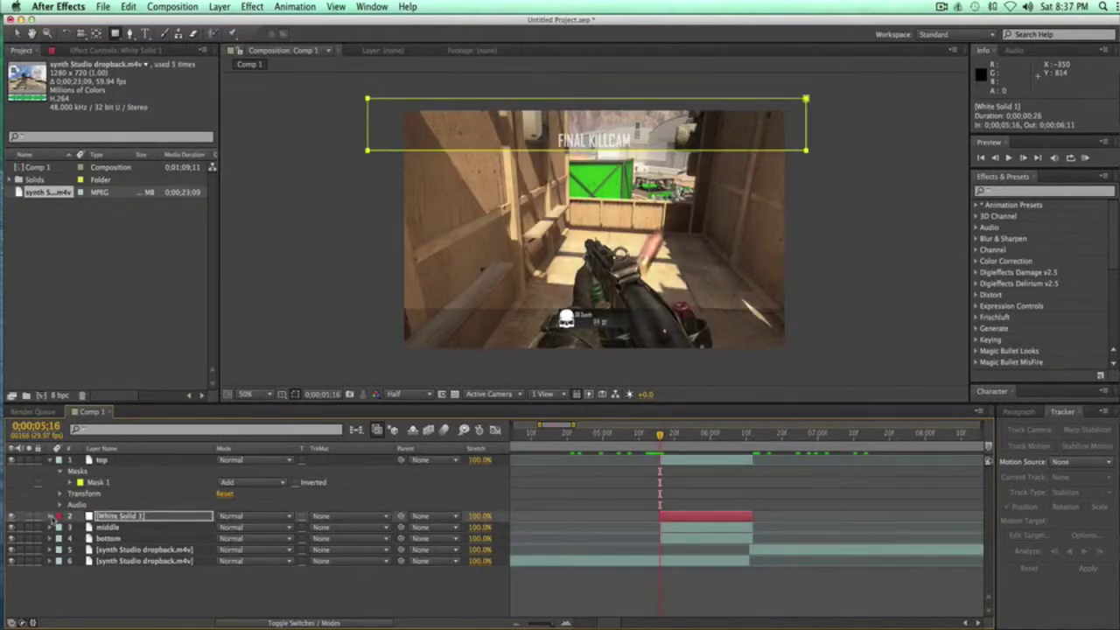
Set the white solid's mask expansion to 10 pixels and collapse the properties of the solid and top layer
click(59, 517)
click(60, 528)
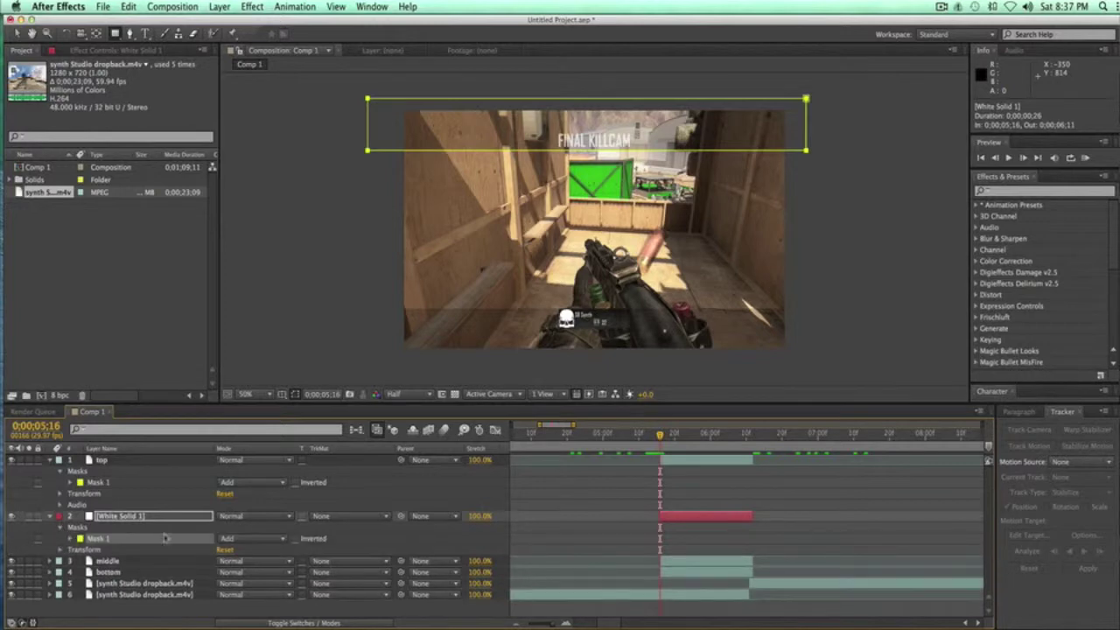
click(70, 539)
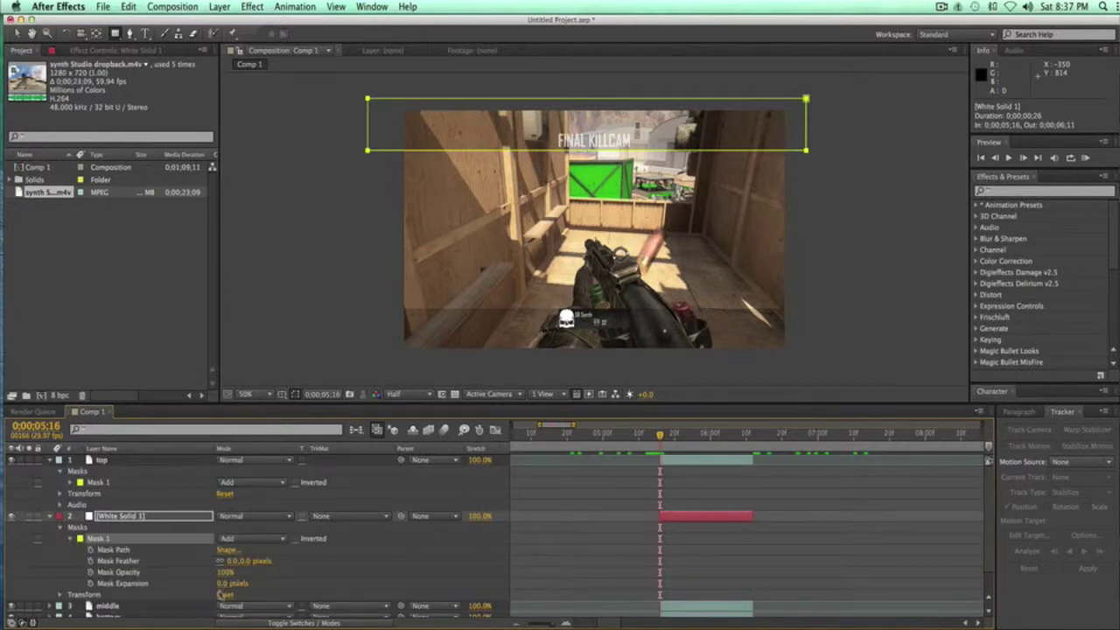
drag(221, 583, 230, 583)
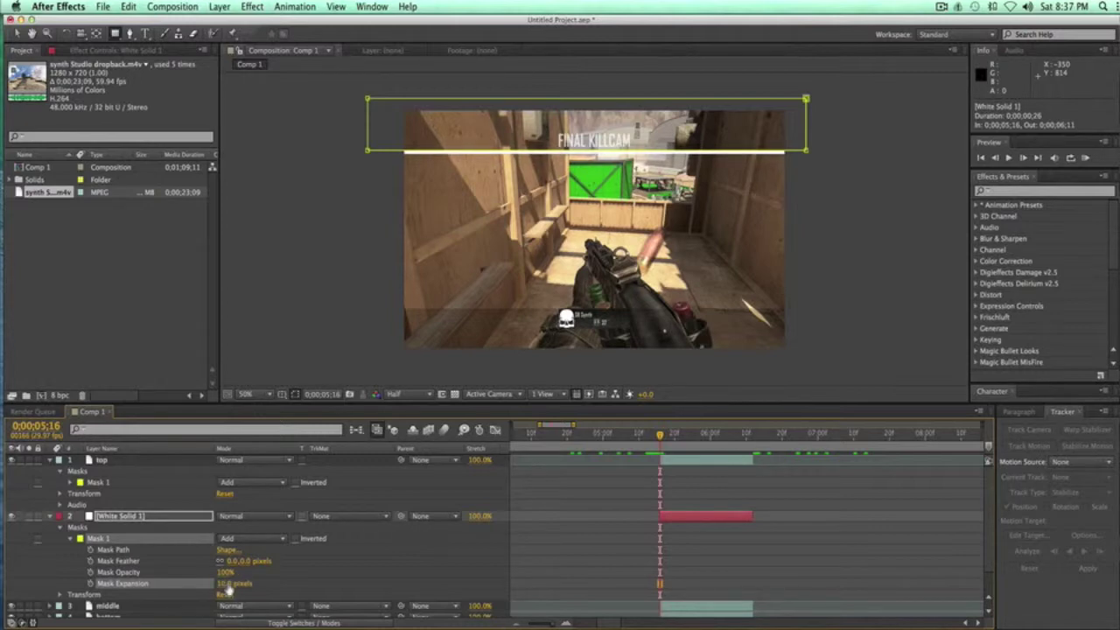
click(58, 518)
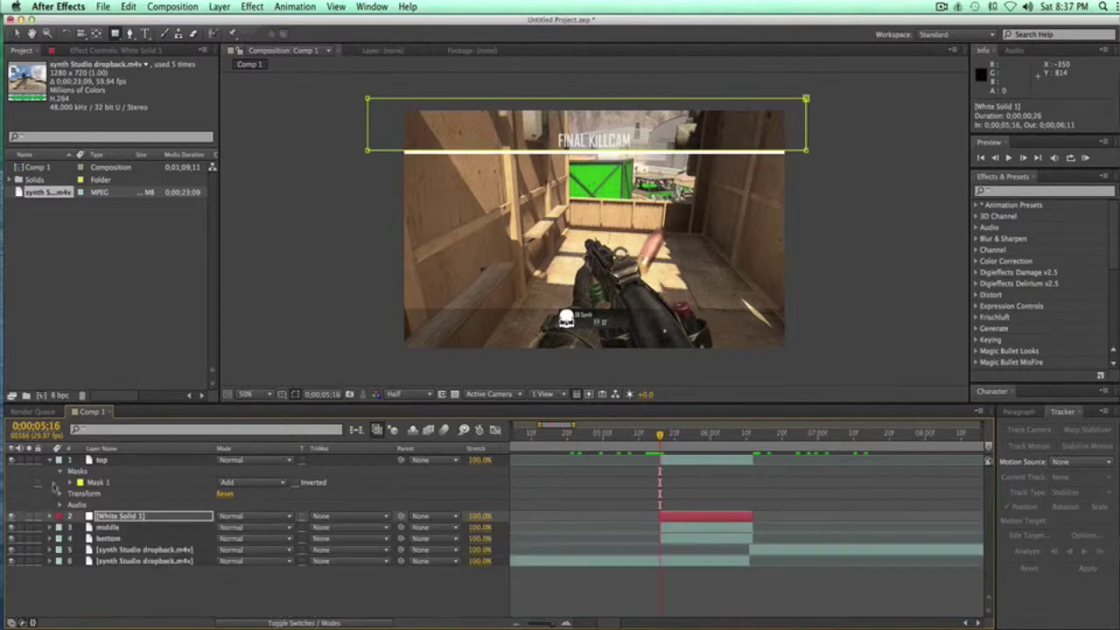
click(53, 459)
Create a second white solid and place it directly beneath the bottom layer
click(113, 494)
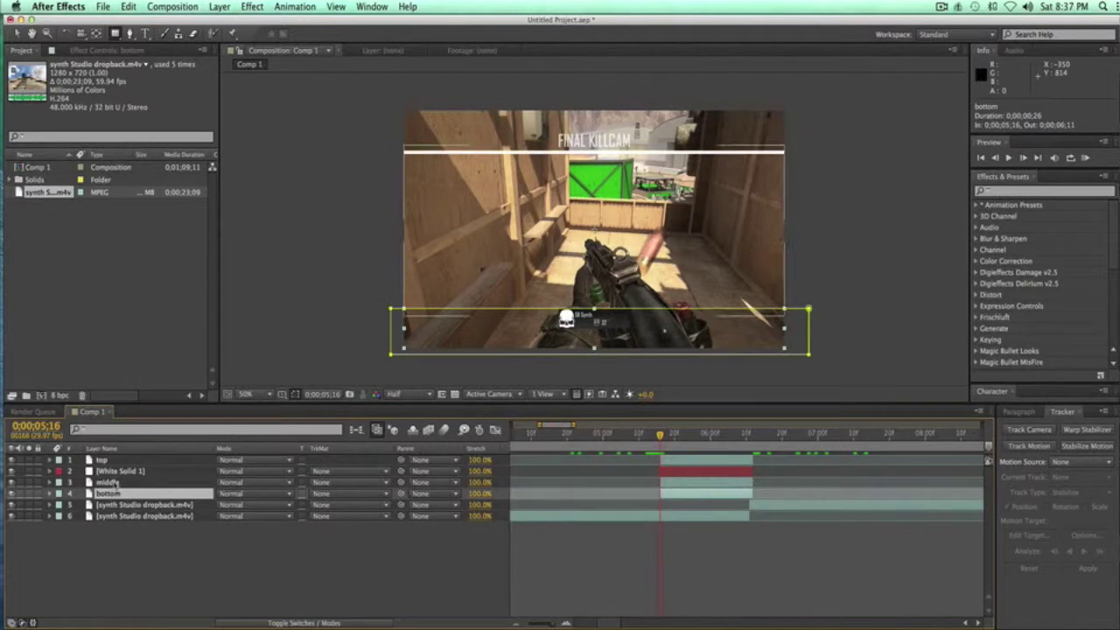
click(114, 484)
click(114, 496)
click(219, 6)
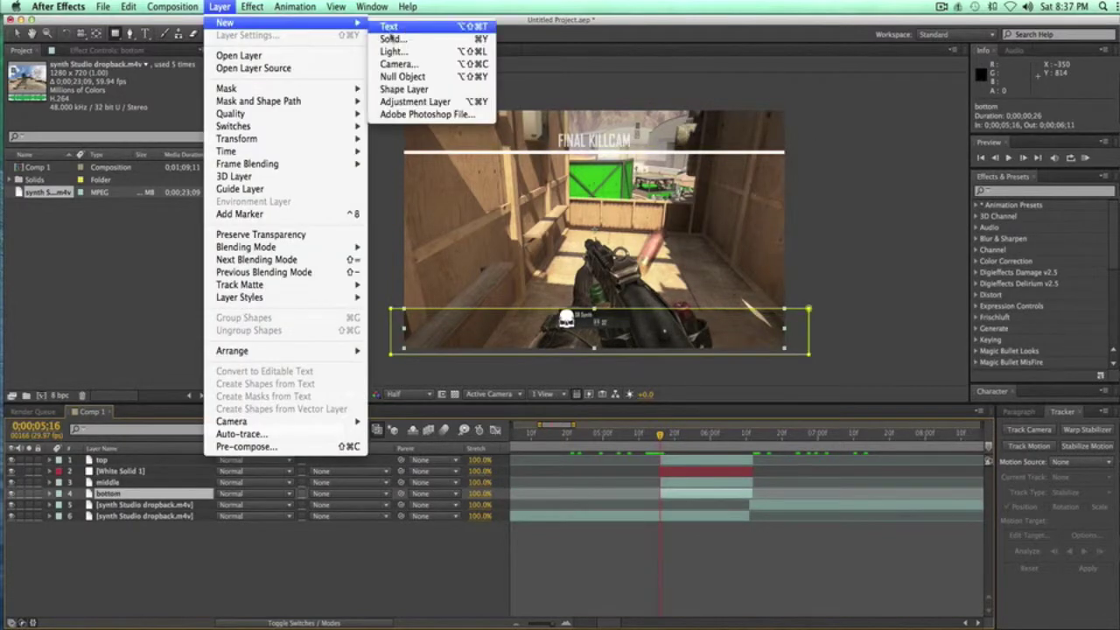
click(396, 35)
click(310, 574)
drag(118, 460, 116, 510)
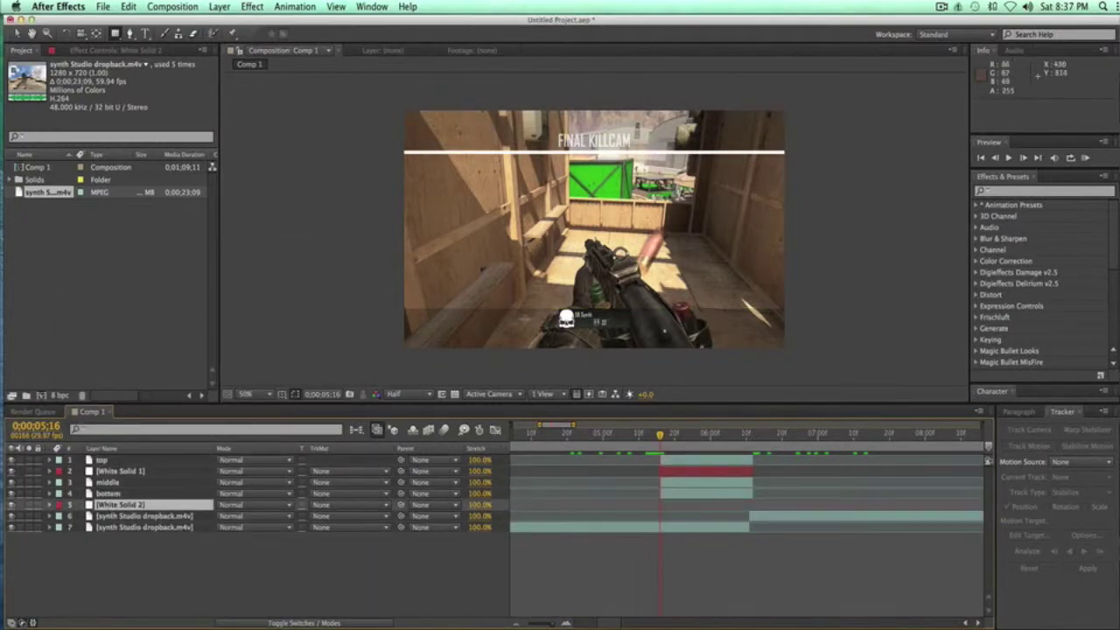
Copy the bottom layer's mask and paste it onto the second white solid
click(50, 505)
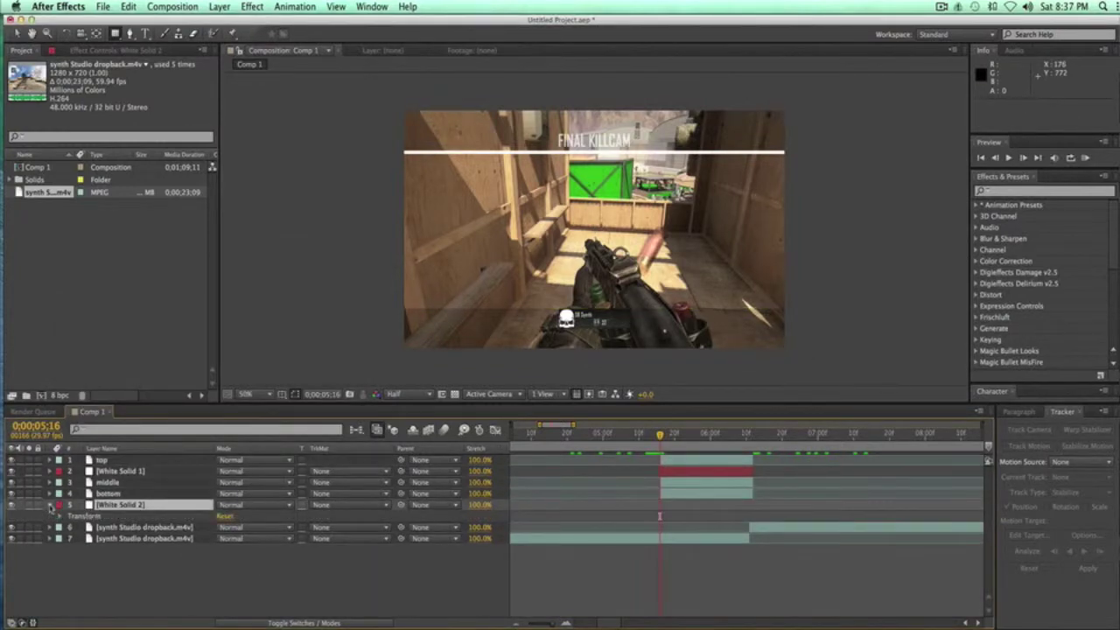
click(50, 505)
click(50, 494)
click(59, 505)
click(101, 516)
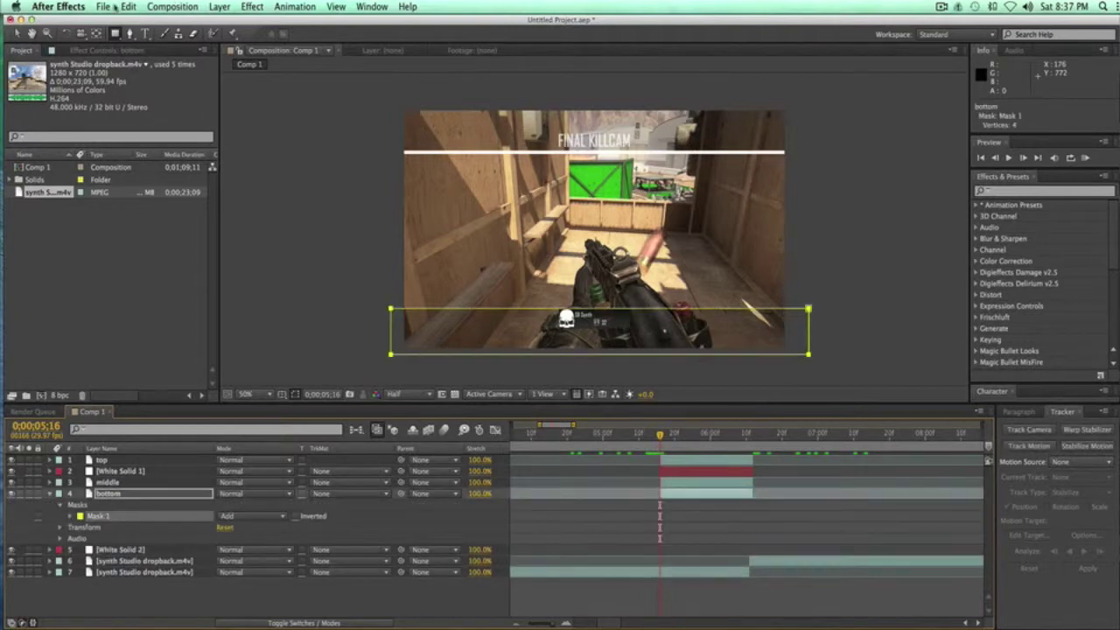
click(123, 7)
click(142, 79)
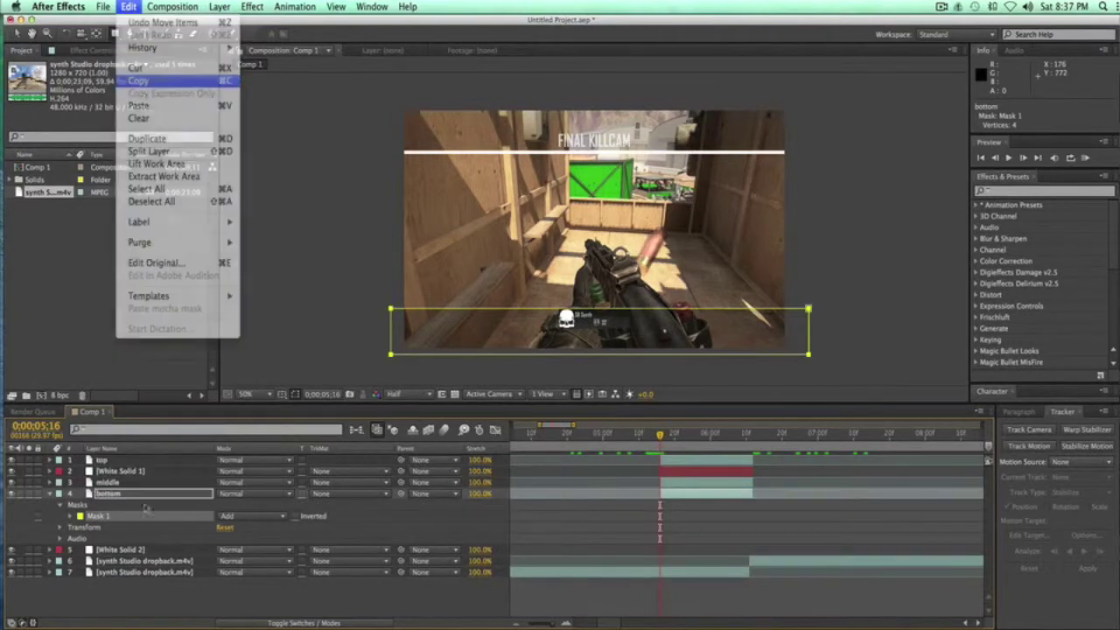
click(123, 552)
click(129, 7)
click(140, 106)
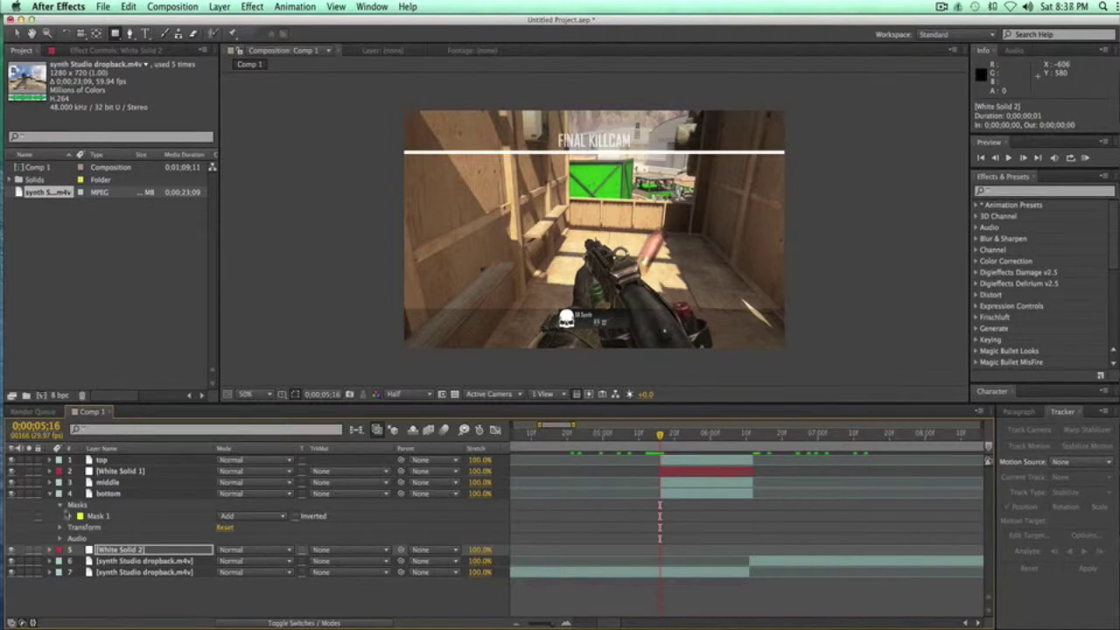
Set the second white solid's mask expansion to 10 pixels and collapse the layer properties
click(50, 494)
click(50, 505)
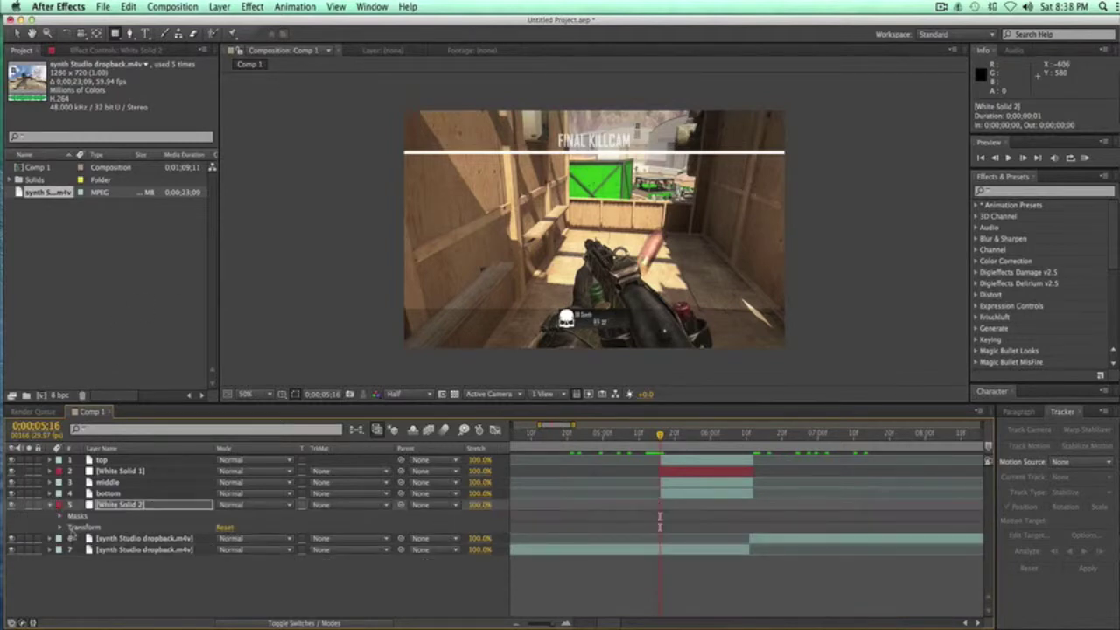
click(60, 516)
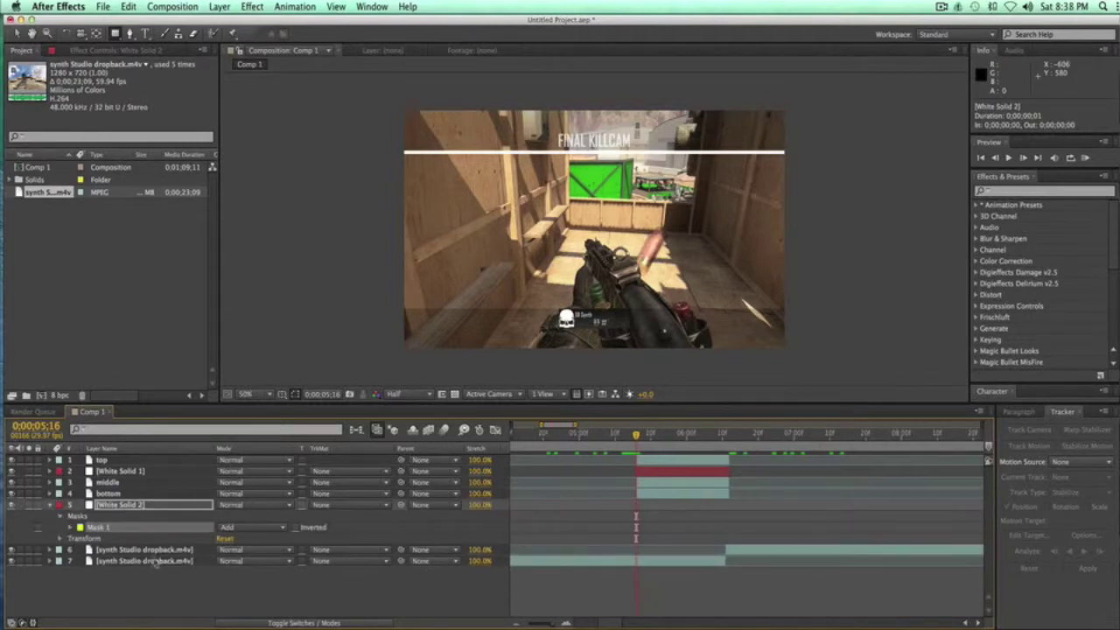
click(71, 528)
click(230, 580)
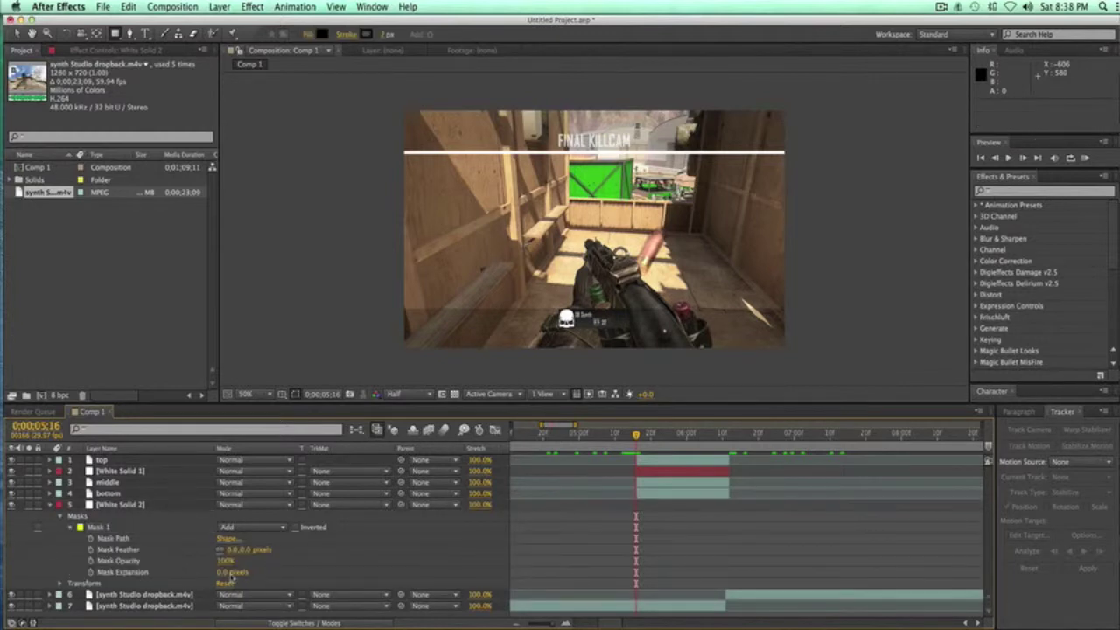
click(227, 573)
key(Return)
click(50, 507)
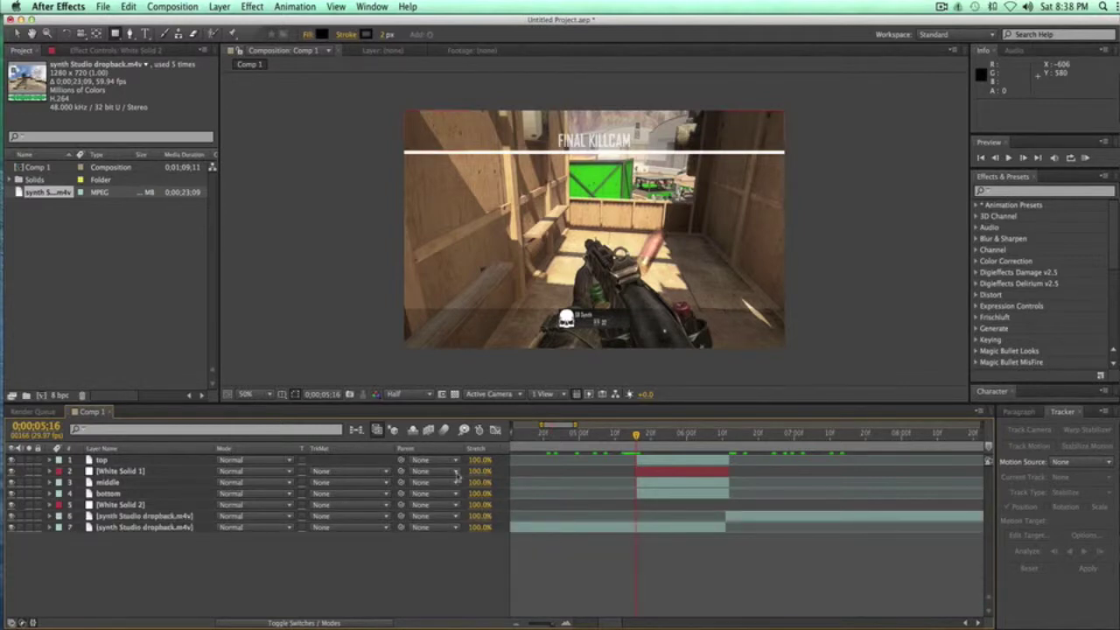
Trim the second white solid to span 0;00;05;16 to 0;00;06;11, matching the strip layers
click(120, 506)
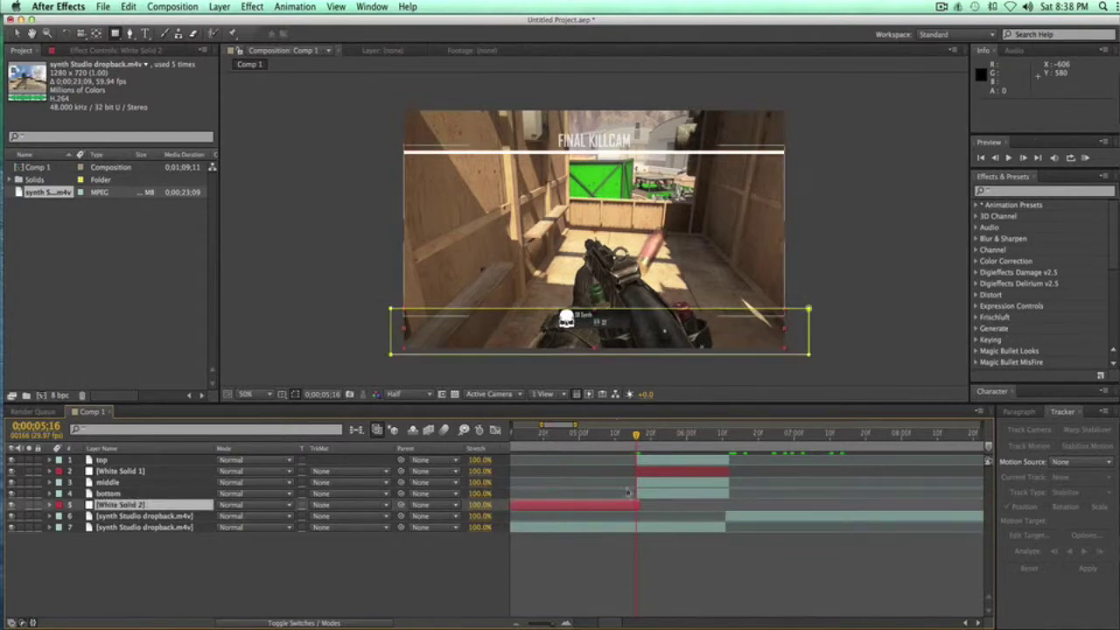
key(alt+bracketleft)
drag(638, 505, 714, 505)
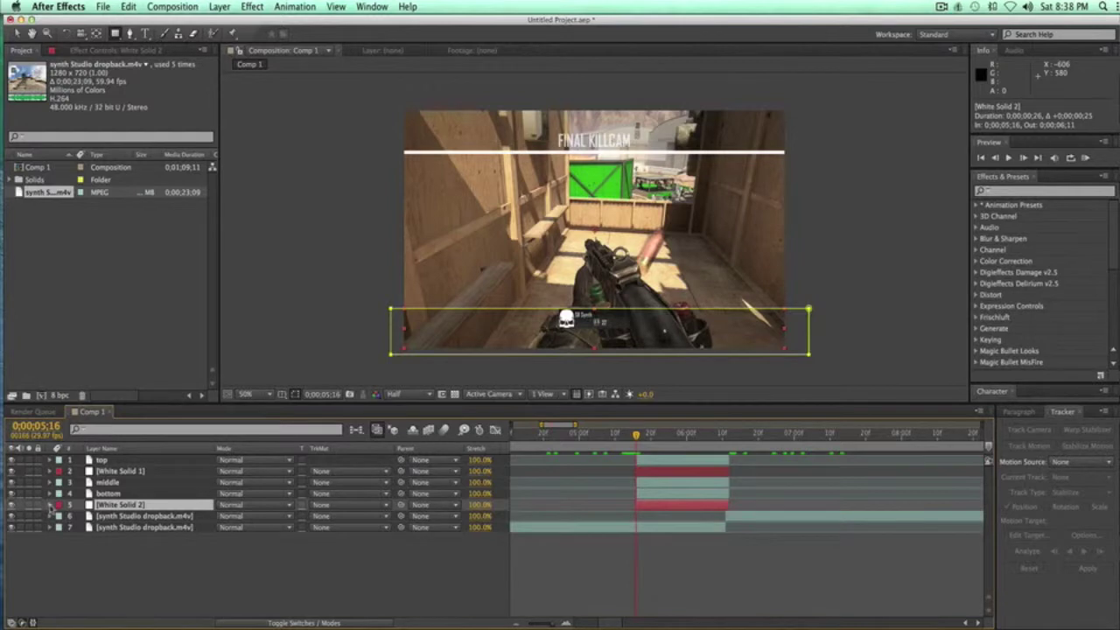
click(50, 506)
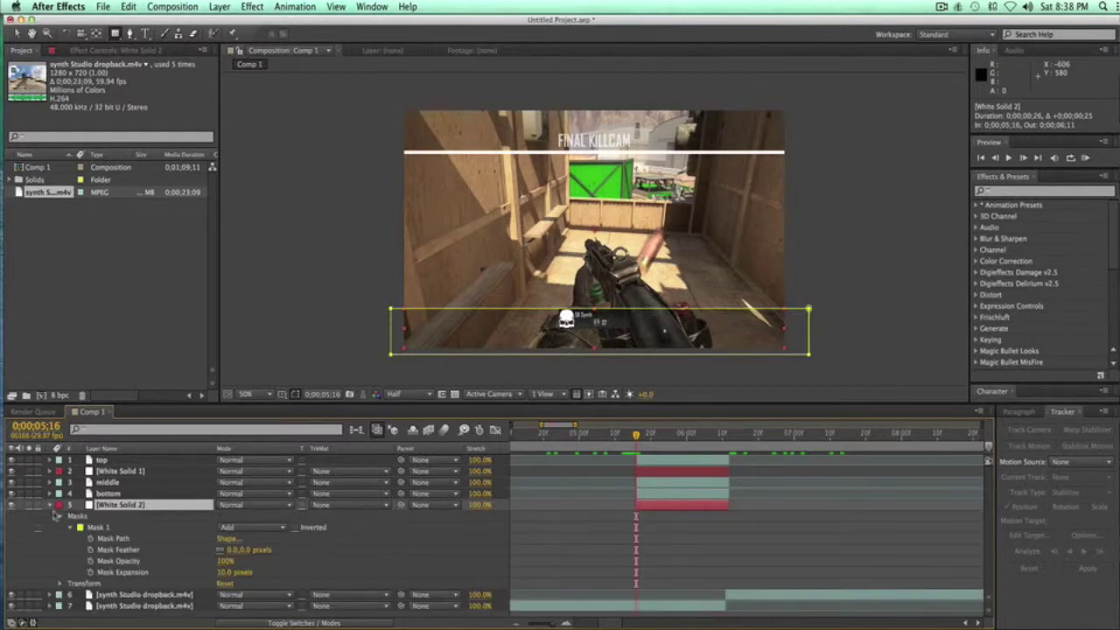
click(50, 506)
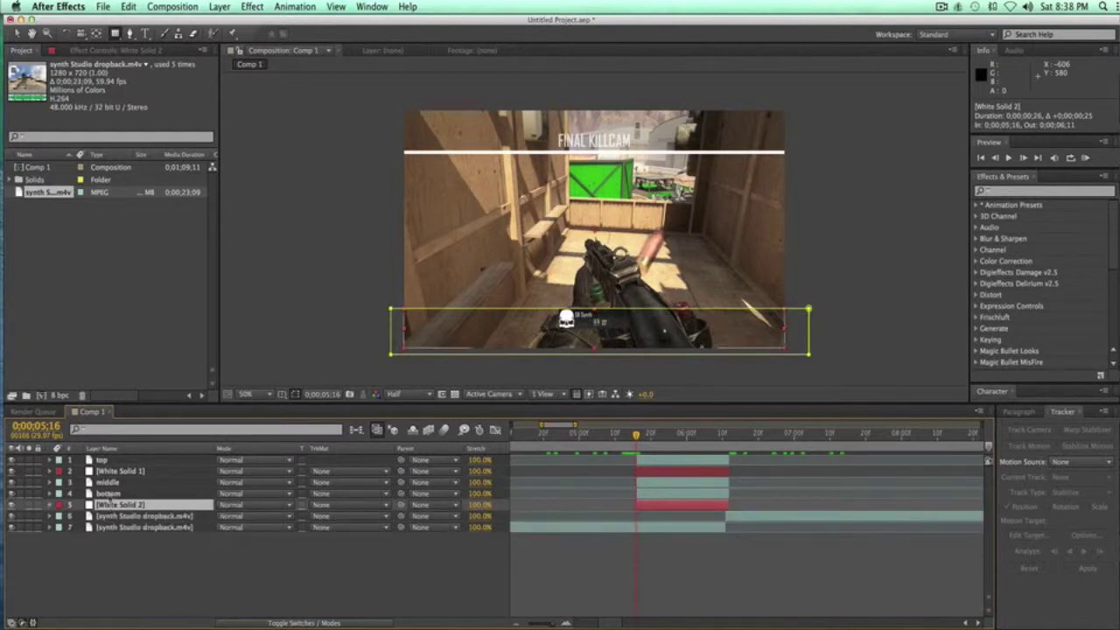
Move the middle layer beneath the second white solid in the layer stack and deselect it
click(109, 497)
drag(107, 482, 112, 517)
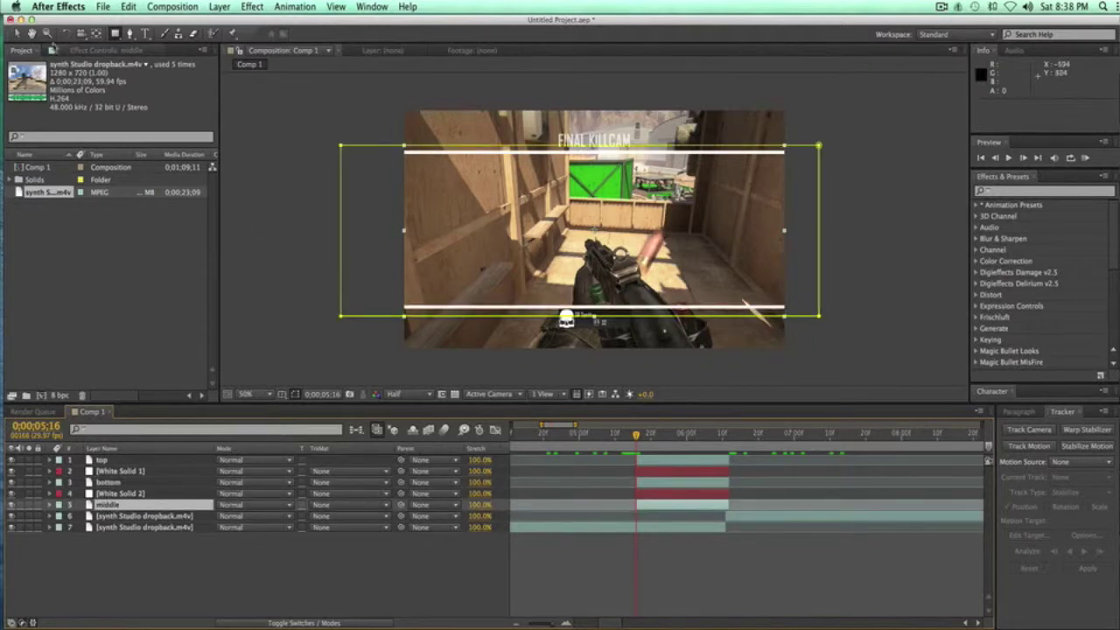
click(291, 130)
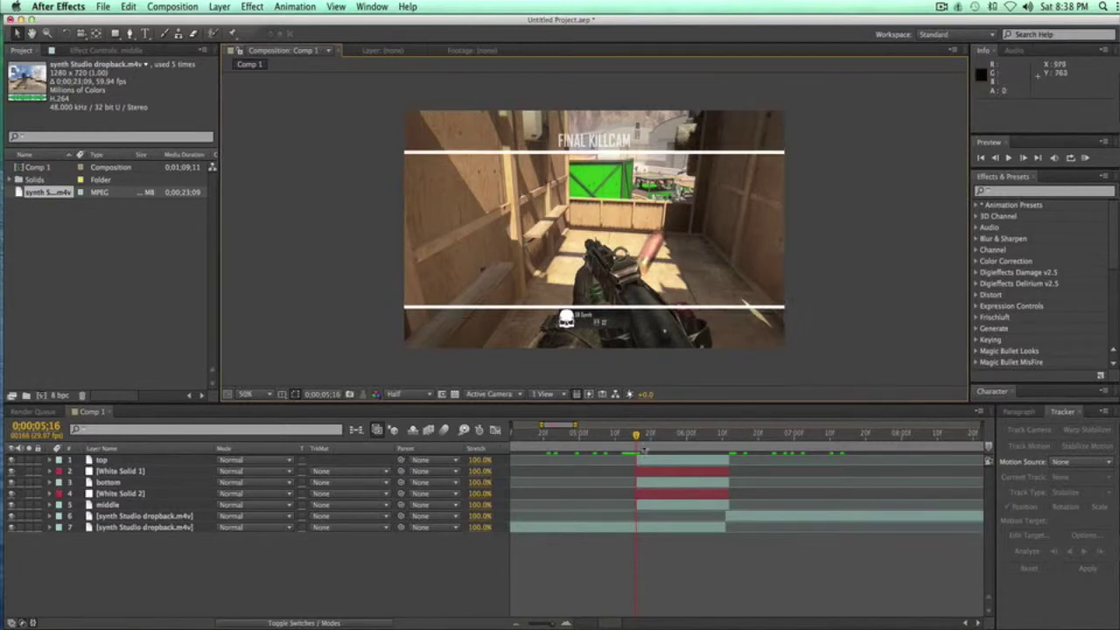
Pre-compose the top layer and its white solid as "top" with all attributes moved, and trim the precomp's start to 0;00;05;16
click(128, 462)
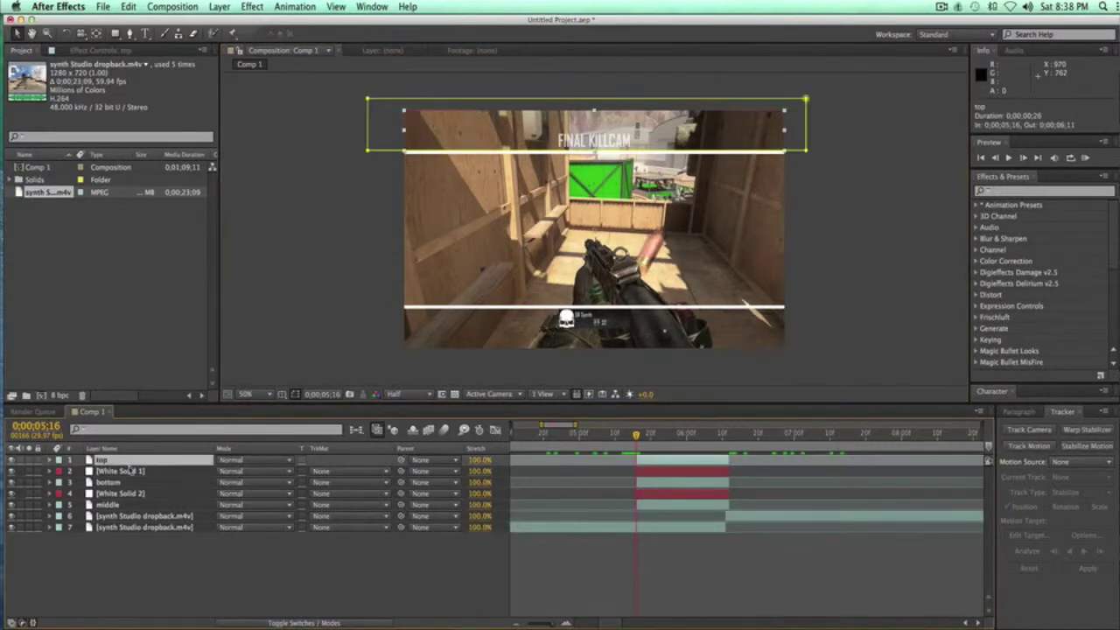
shift+click(129, 471)
right_click(128, 471)
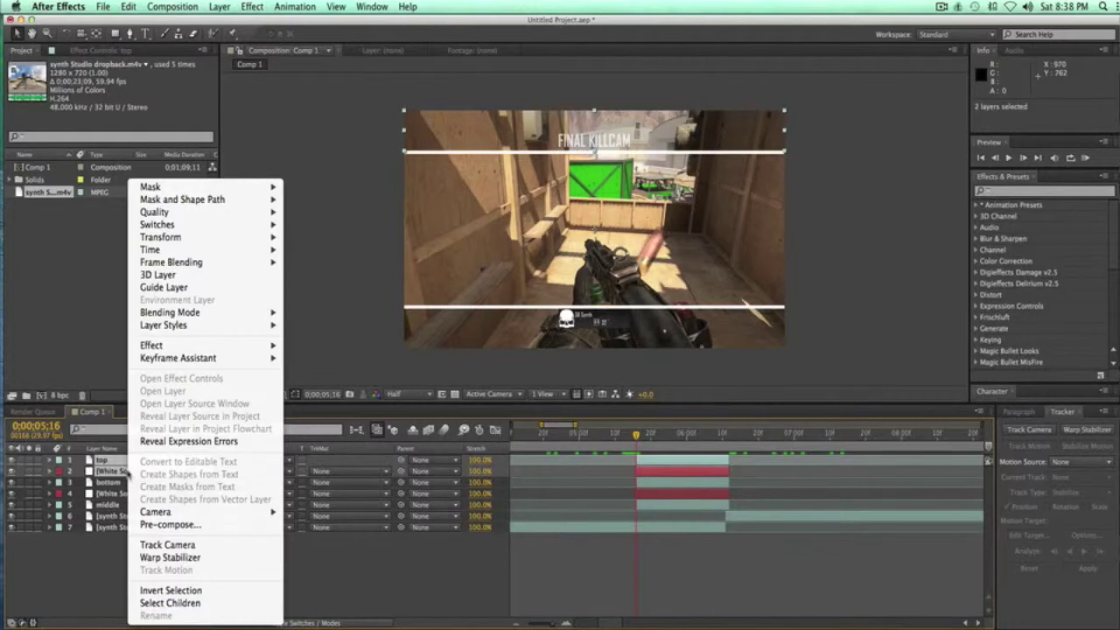
click(171, 524)
key(BackSpace)
text(top)
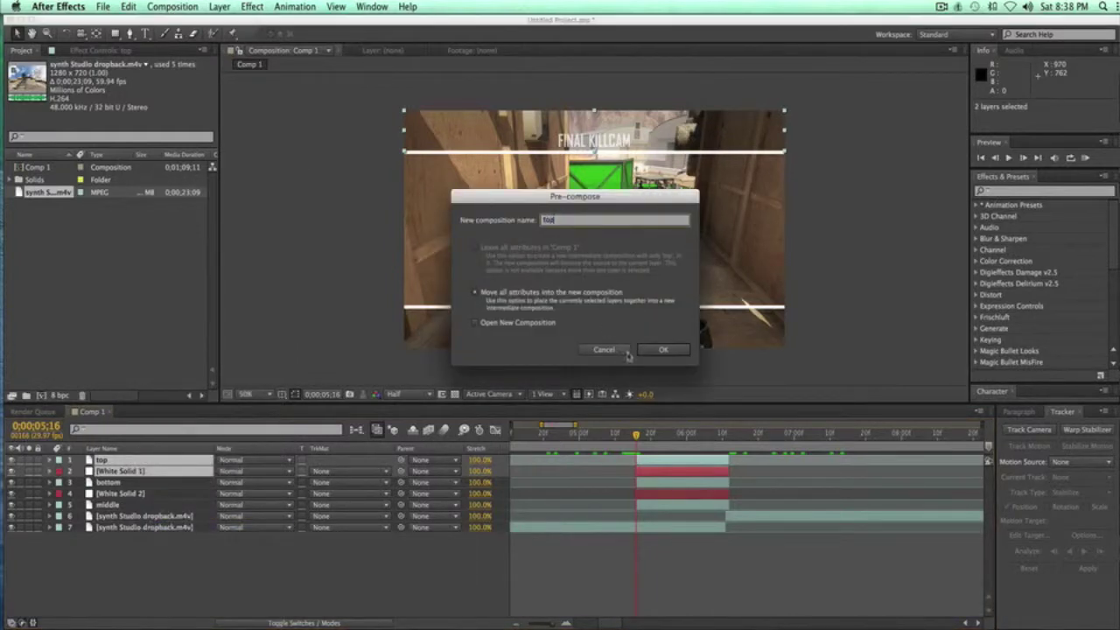
click(654, 350)
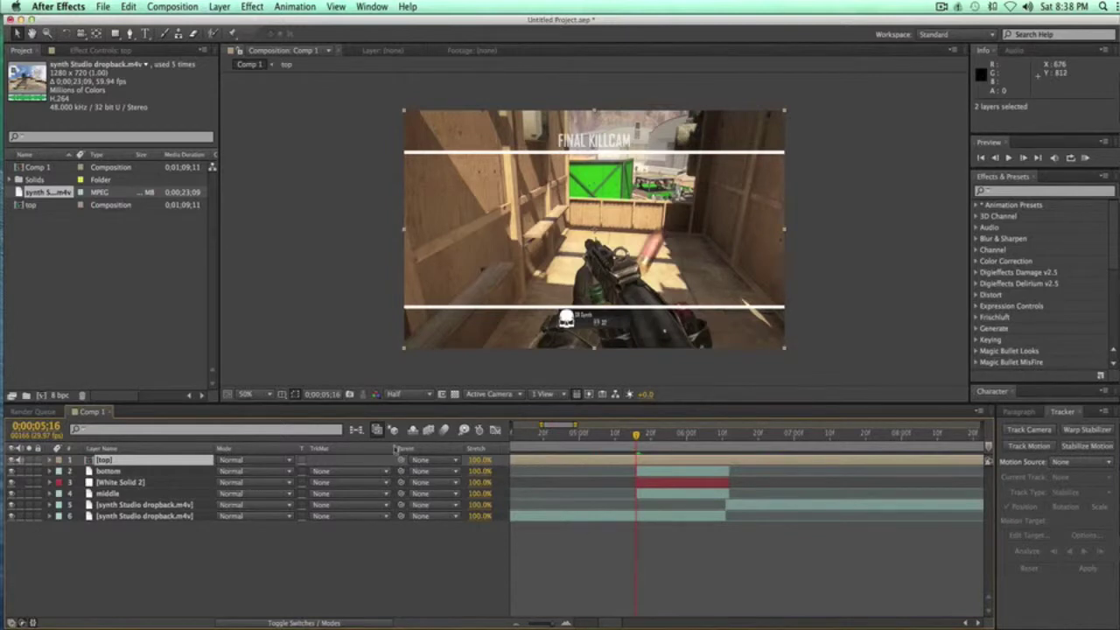
key(alt+bracketleft)
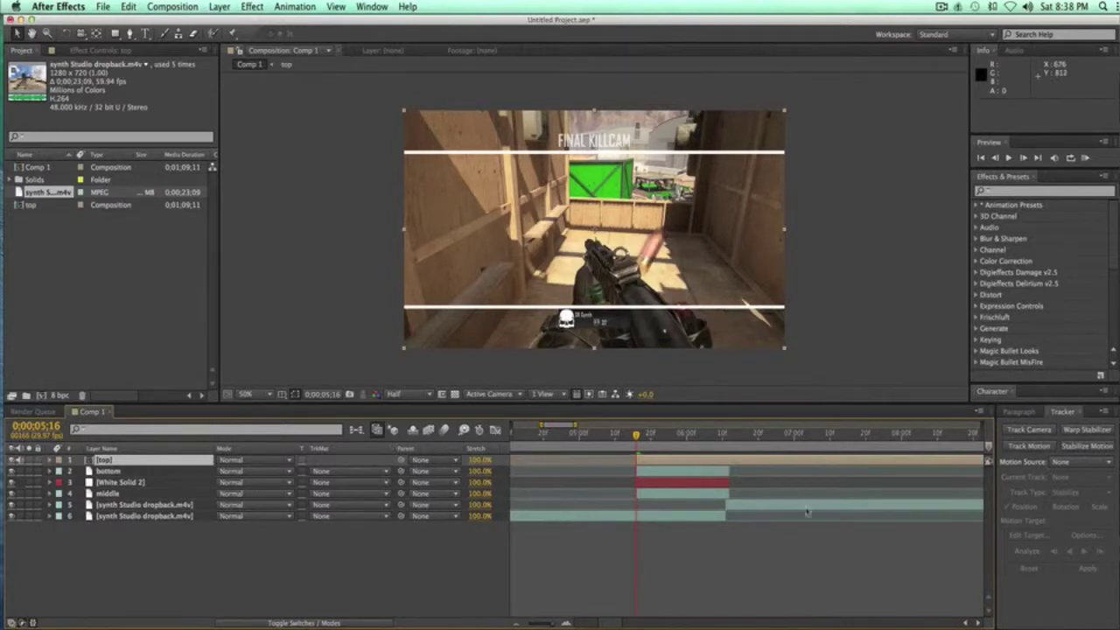
Trim the "top" precomp's end to 0;00;06;12, and pre-compose the bottom layer with its white solid as "bottom" with all attributes moved
click(729, 434)
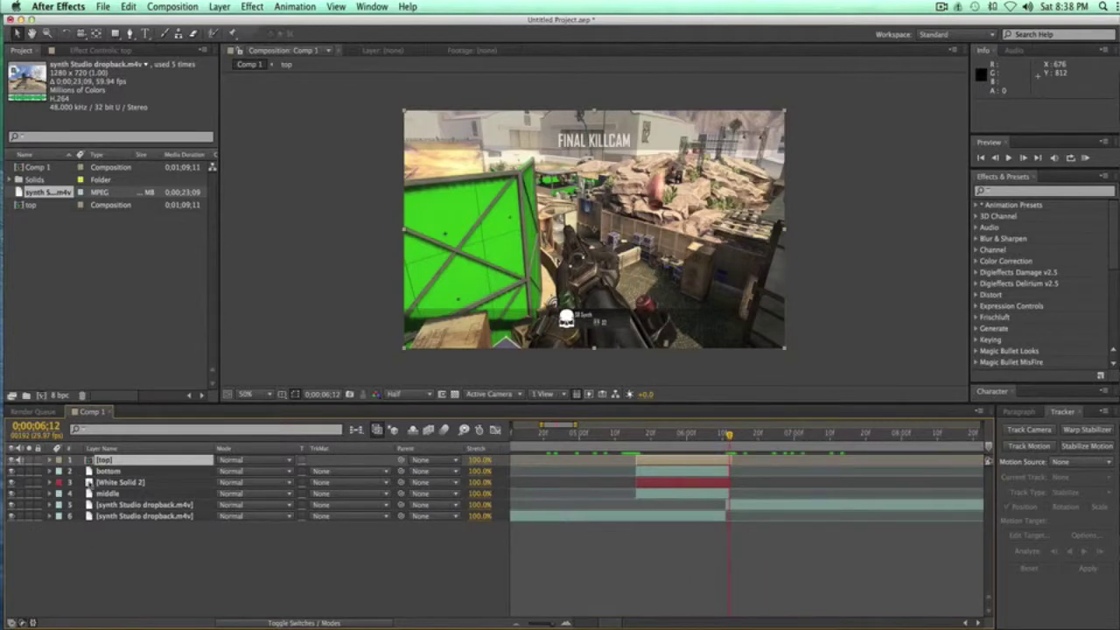
click(112, 484)
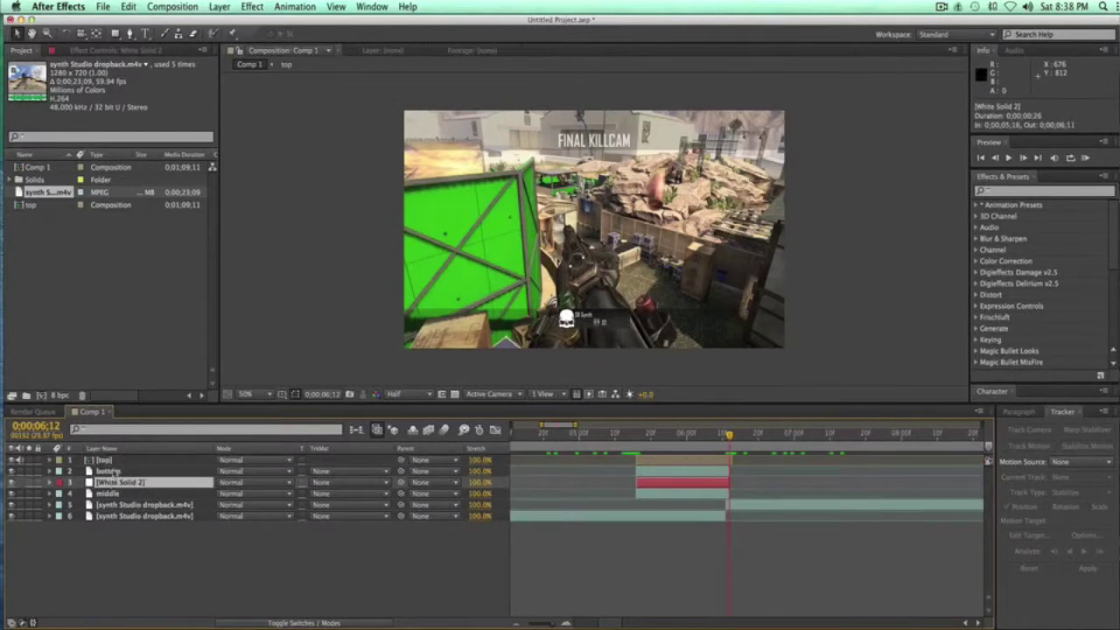
shift+click(113, 472)
right_click(114, 474)
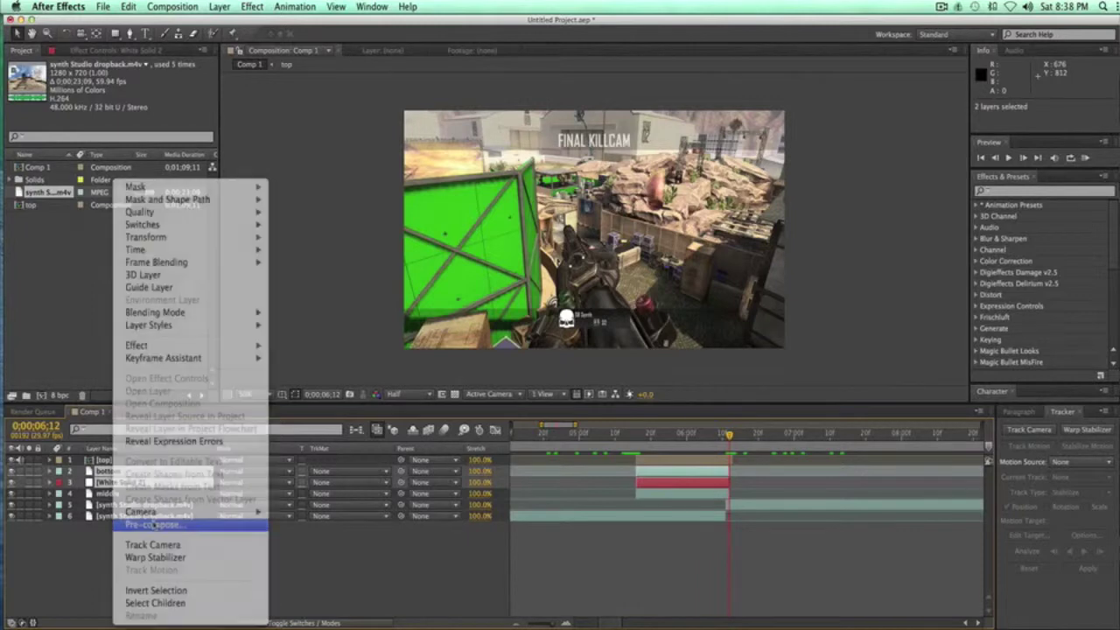
click(153, 524)
text(B)
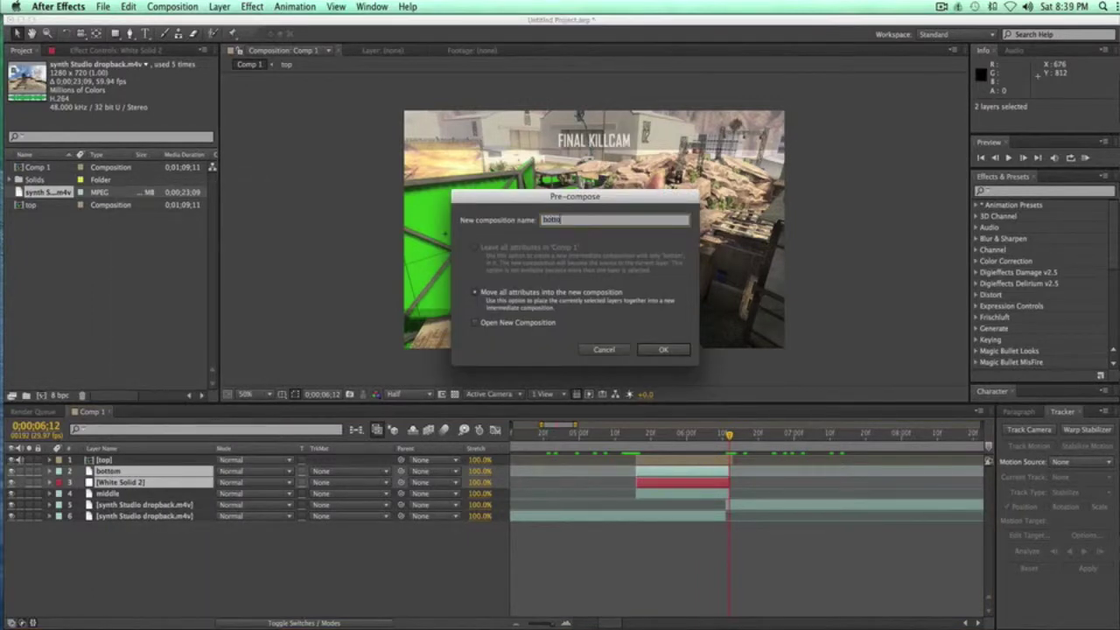
key(Return)
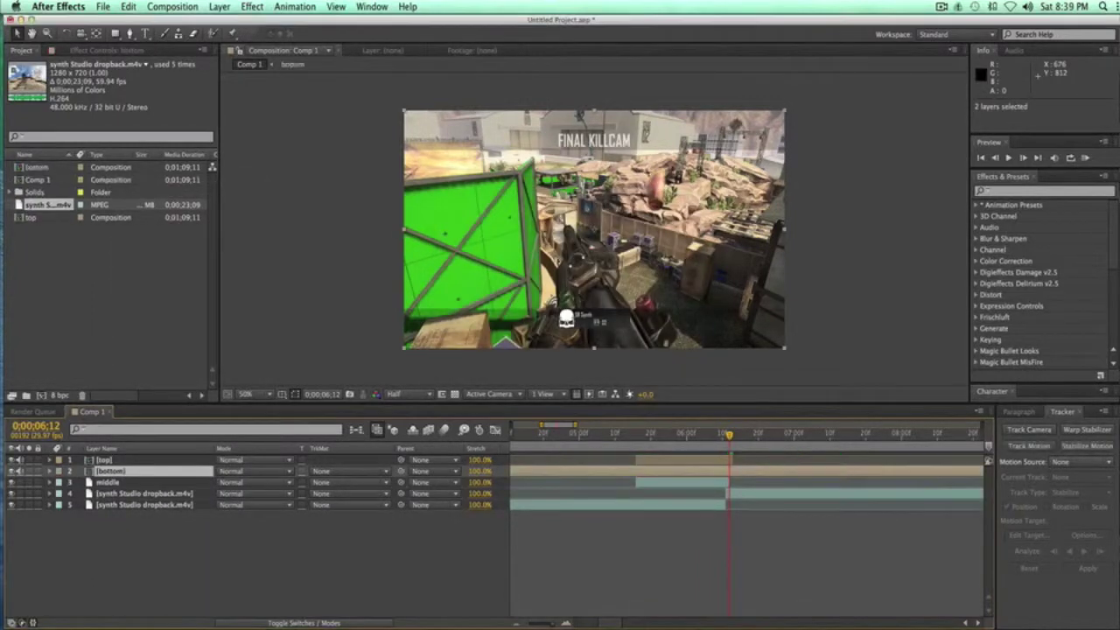
Trim the "bottom" precomp to span 0;00;05;16 to 0;00;06;12, matching the "top" precomp
click(638, 435)
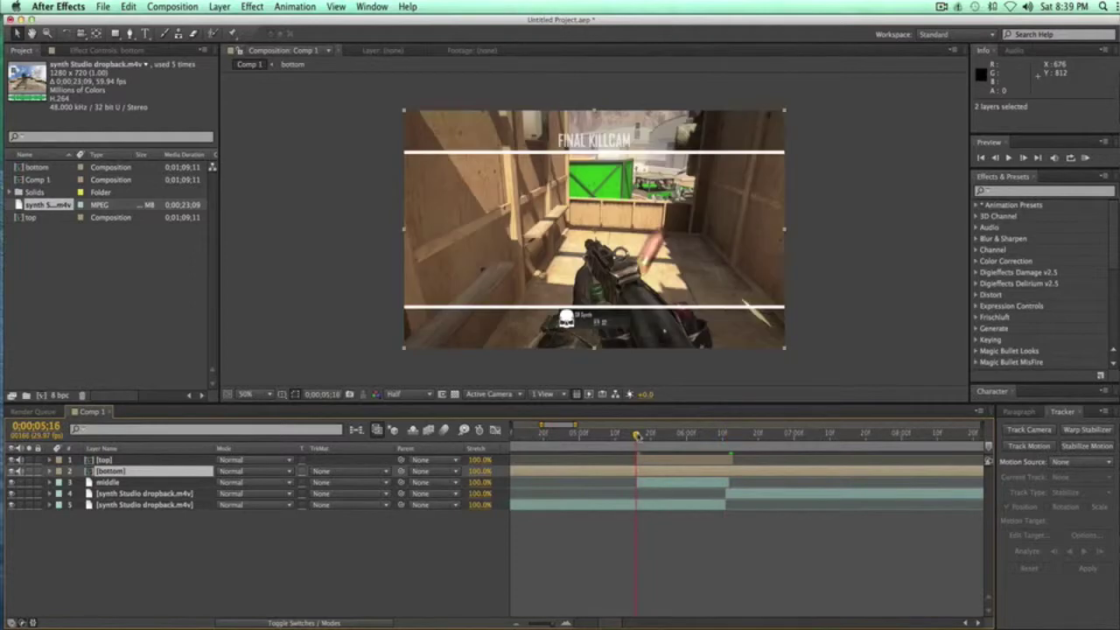
click(725, 435)
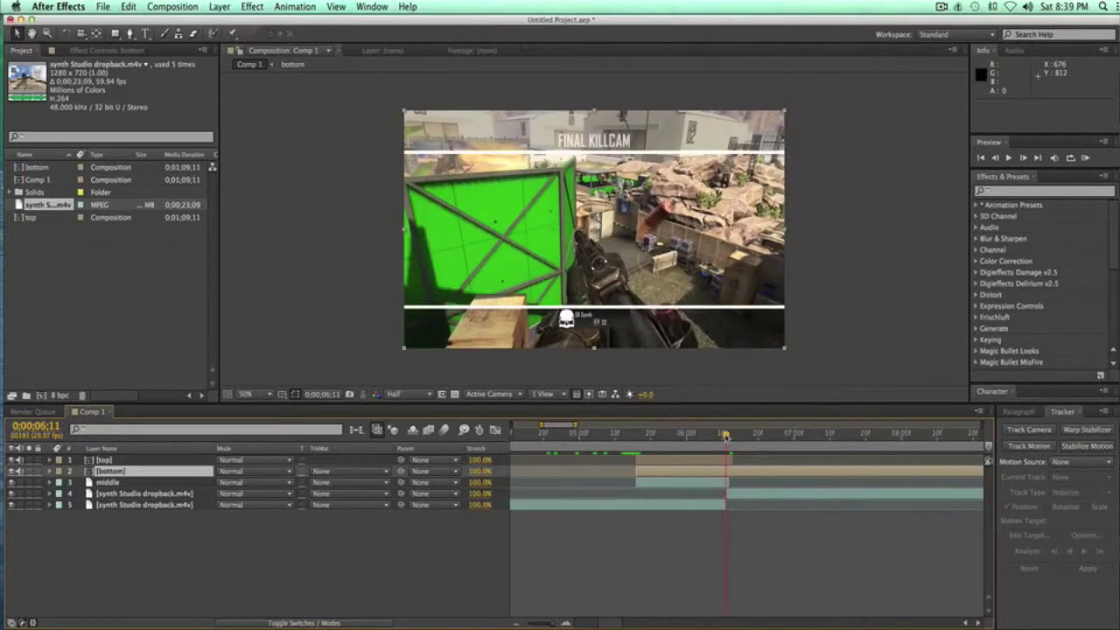
drag(726, 435, 729, 435)
key(alt+bracketright)
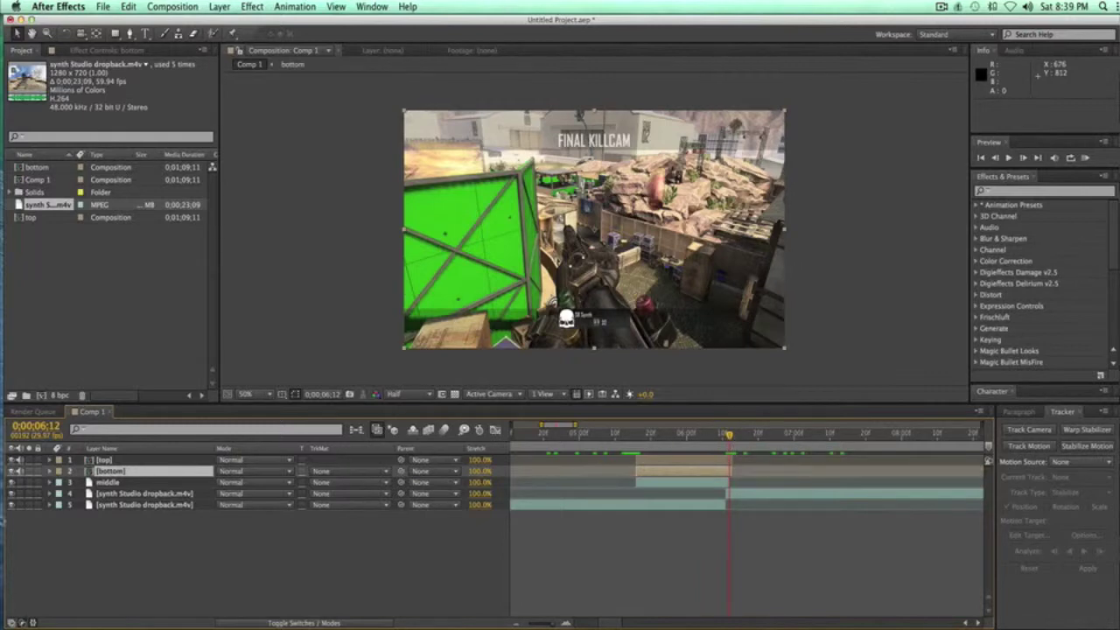
click(107, 482)
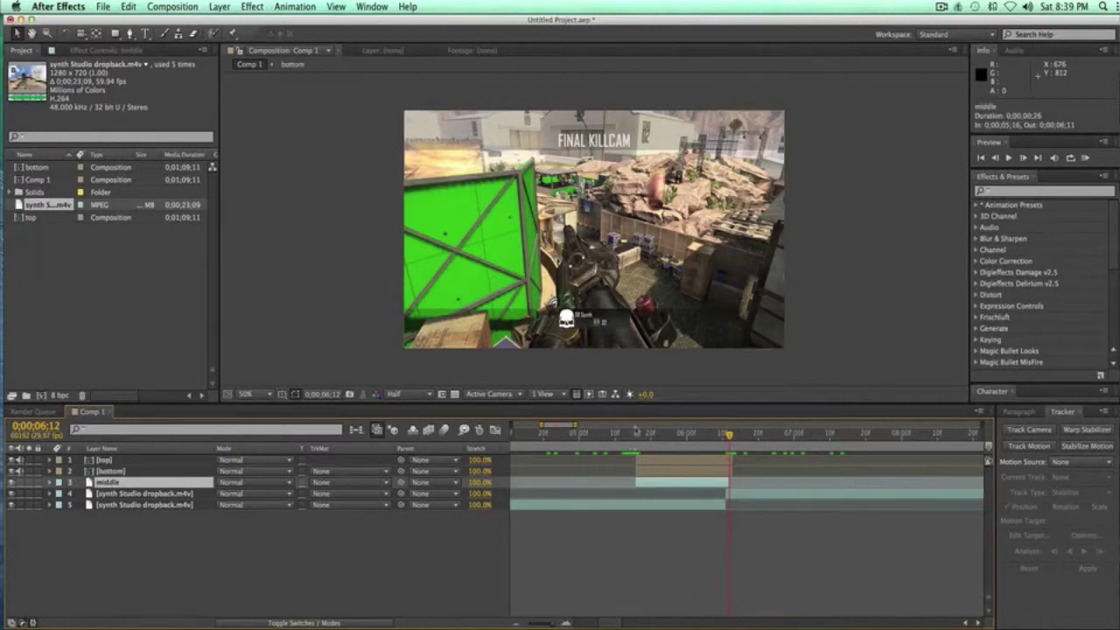
key(i)
drag(641, 439, 637, 439)
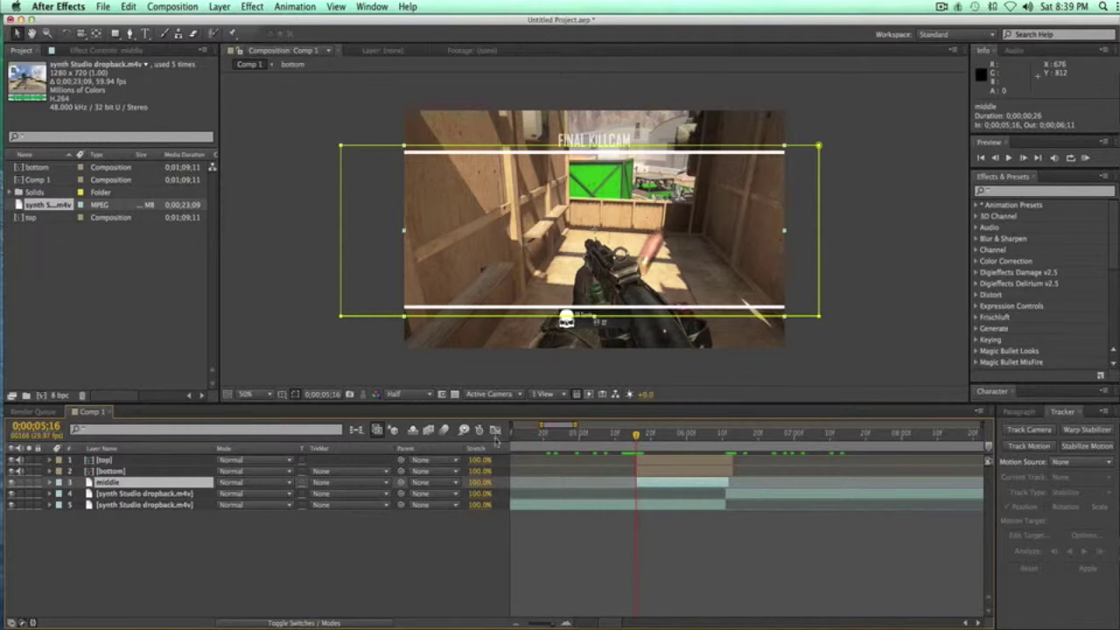
Animate the "top" precomp's Position from 1924, 360 at 0;00;05;16 to 640, 360 at 0;00;06;11
click(126, 464)
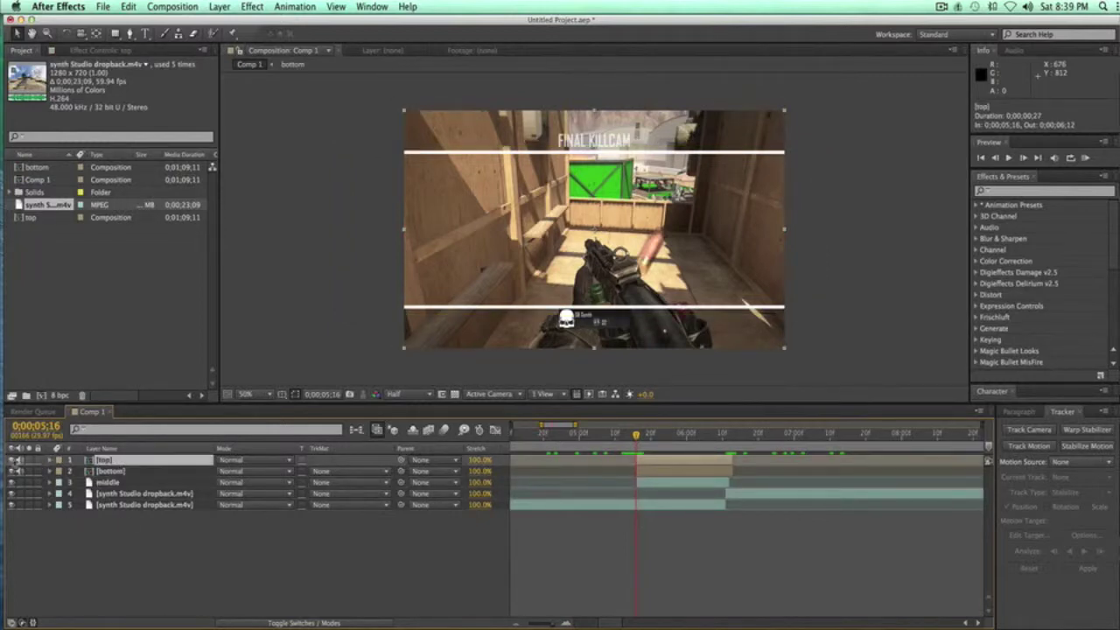
click(51, 462)
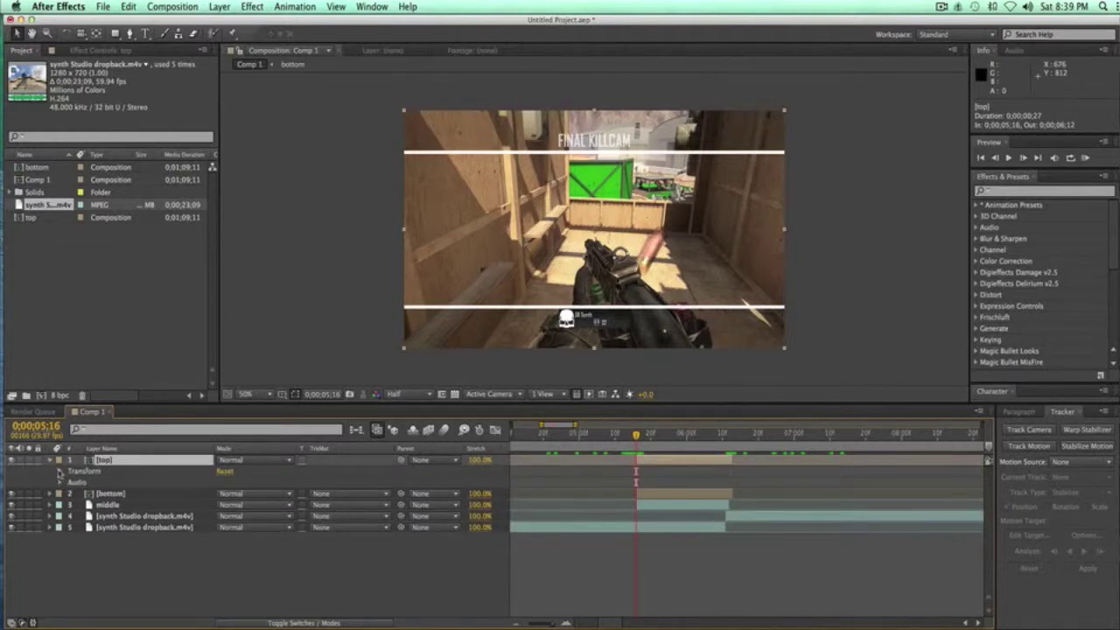
click(60, 472)
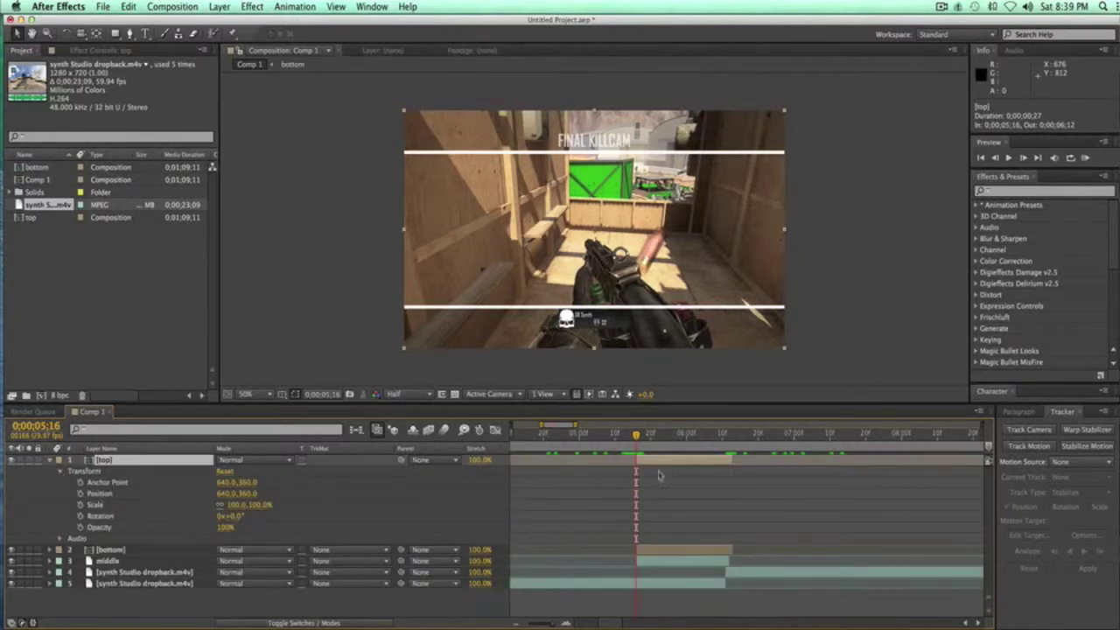
click(726, 435)
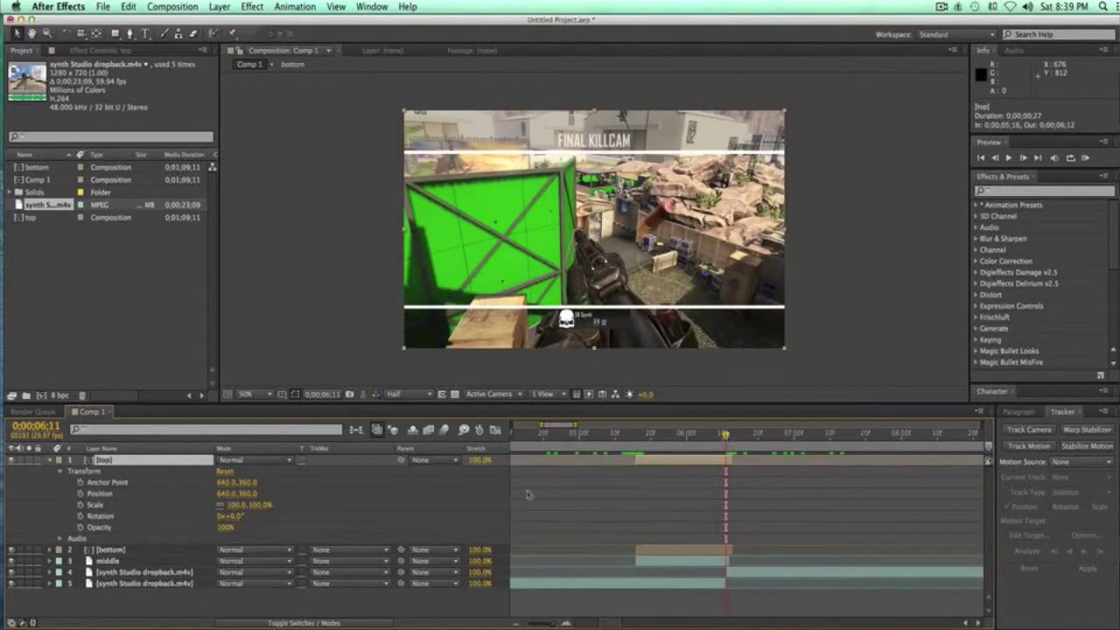
click(80, 493)
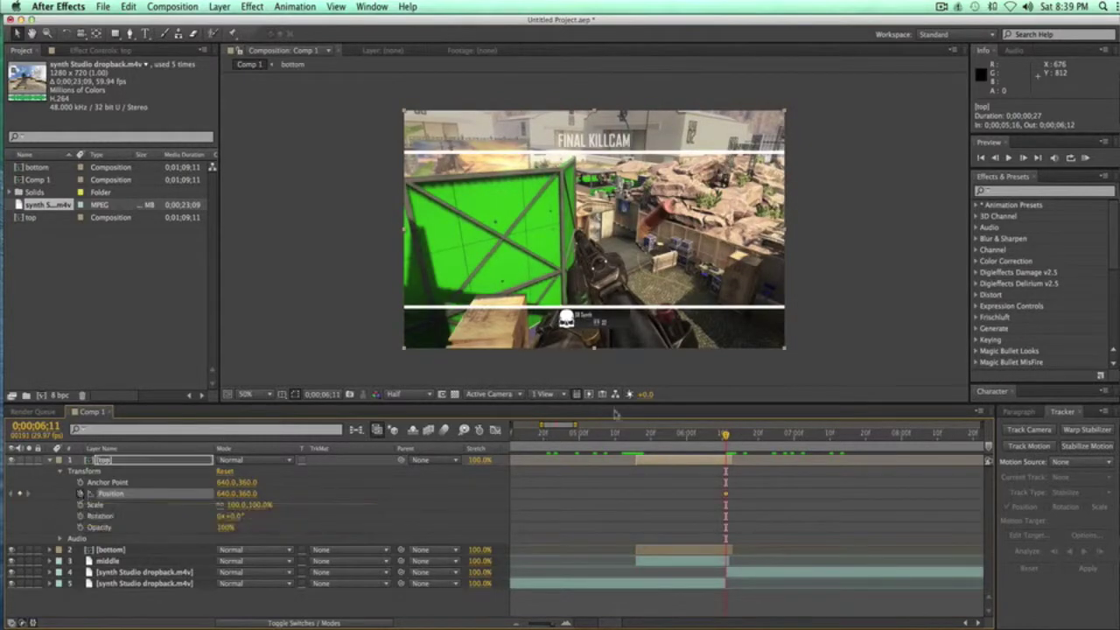
scroll(652, 466, left, 2)
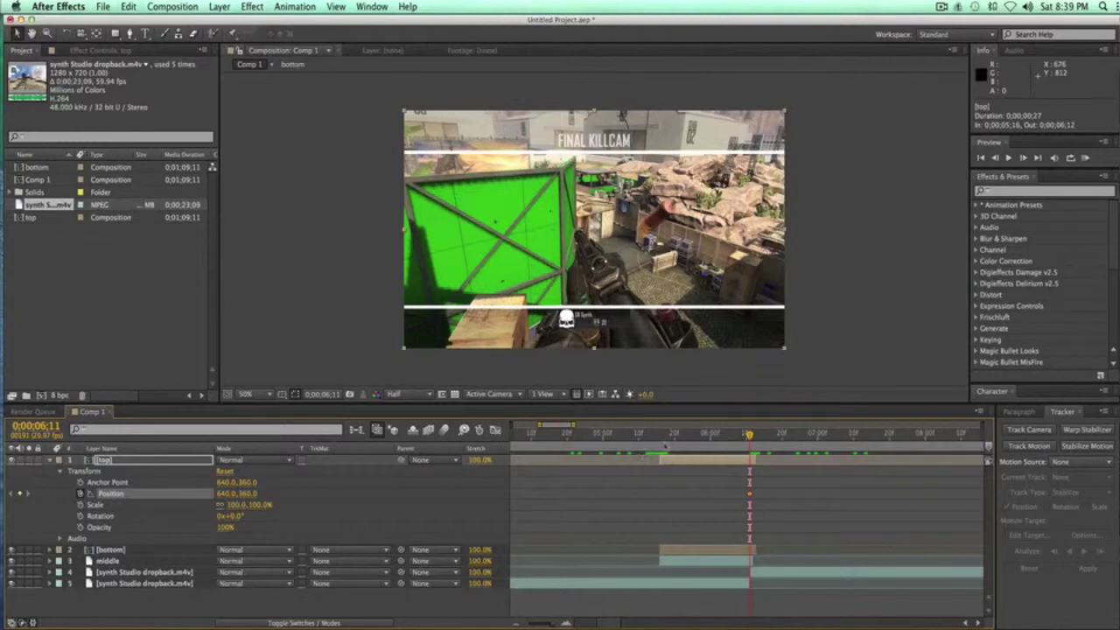
click(661, 434)
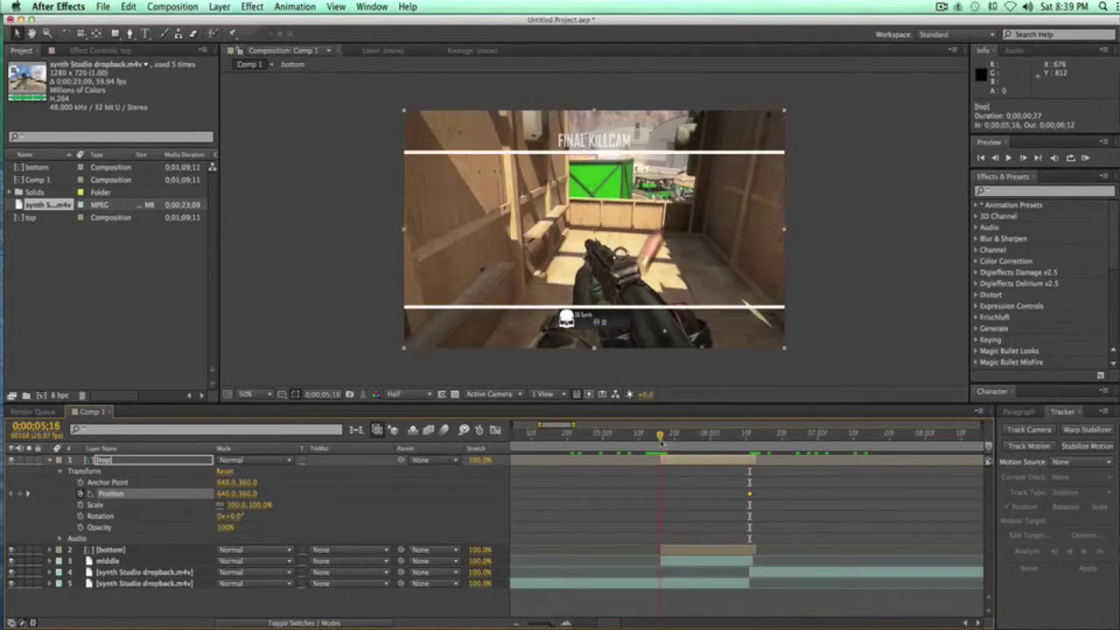
drag(225, 494, 960, 460)
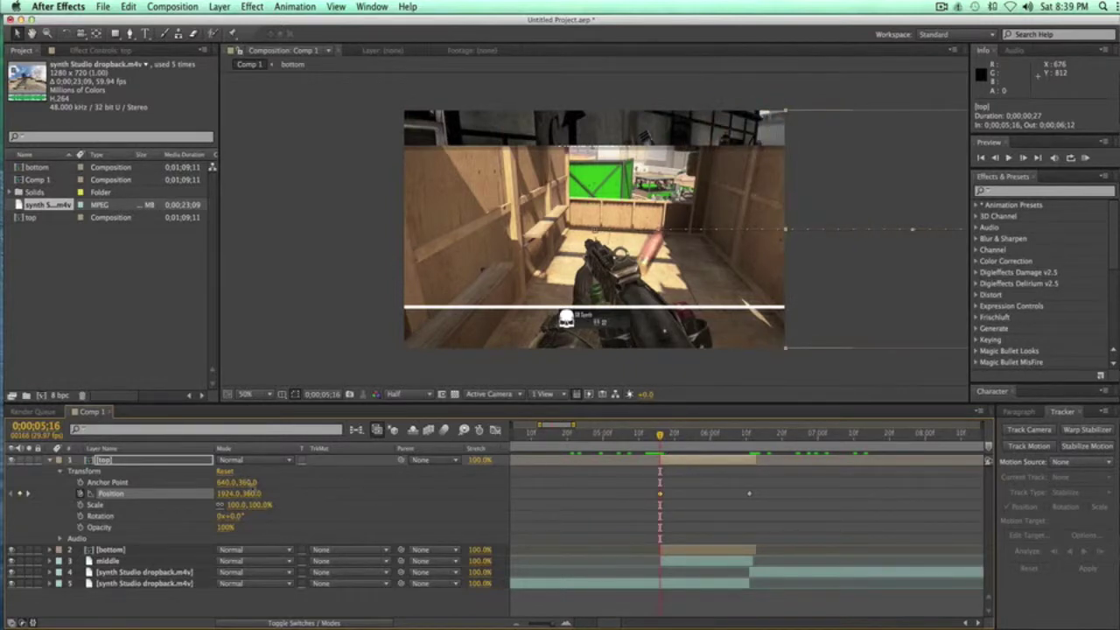
Animate the "bottom" precomp's Position from -644, 360 at 0;00;05;16 to 640, 360 at 0;00;06;11, and collapse both precomps' properties
click(112, 549)
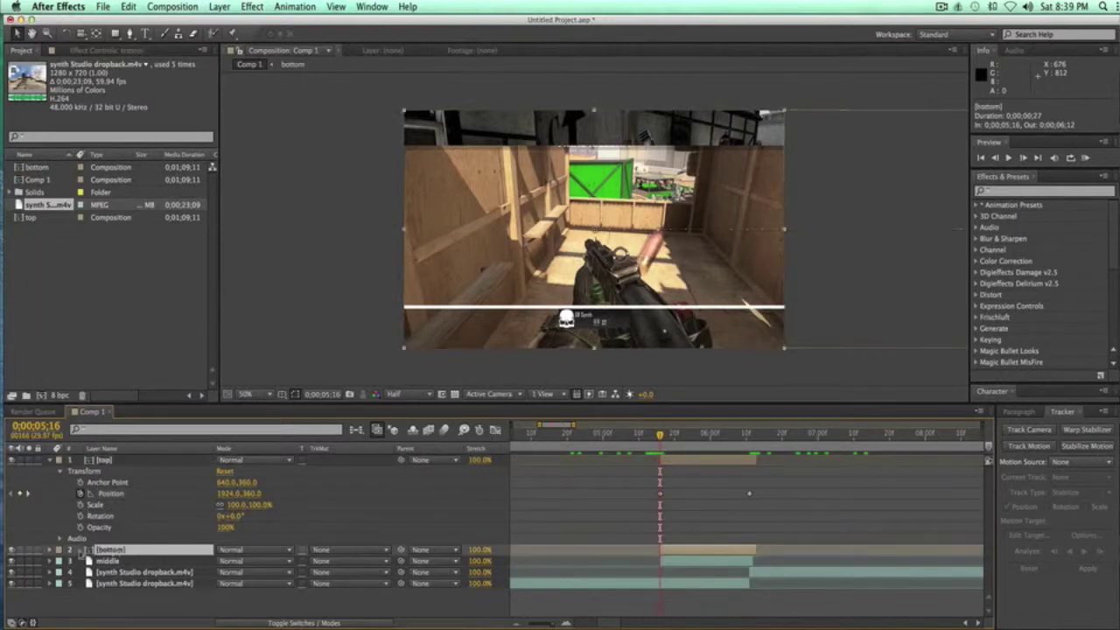
click(50, 550)
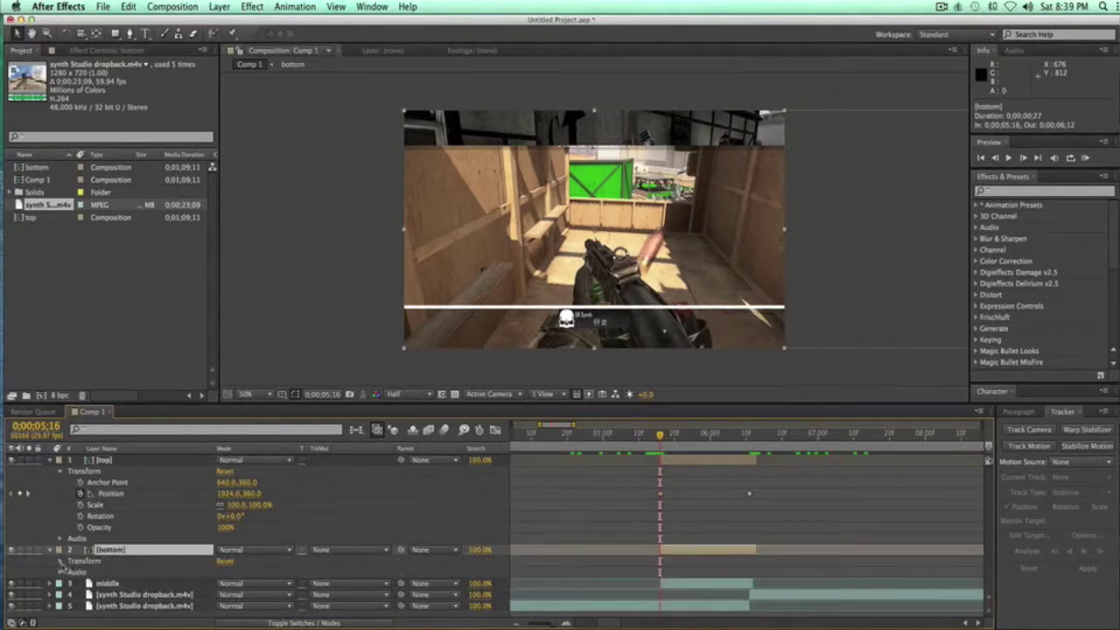
click(60, 561)
click(750, 435)
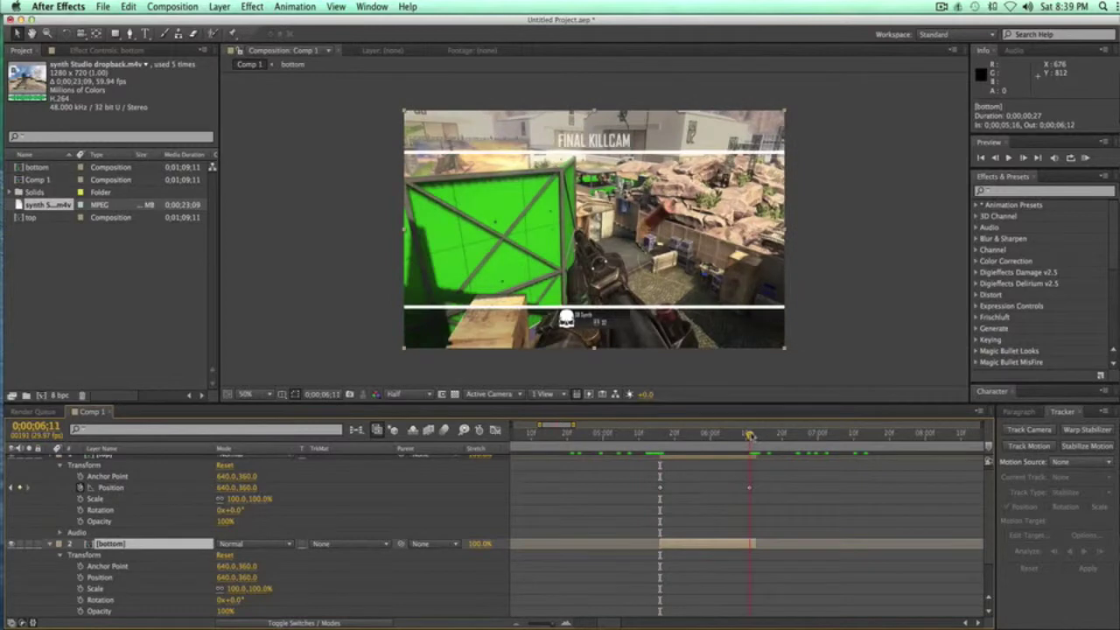
click(80, 578)
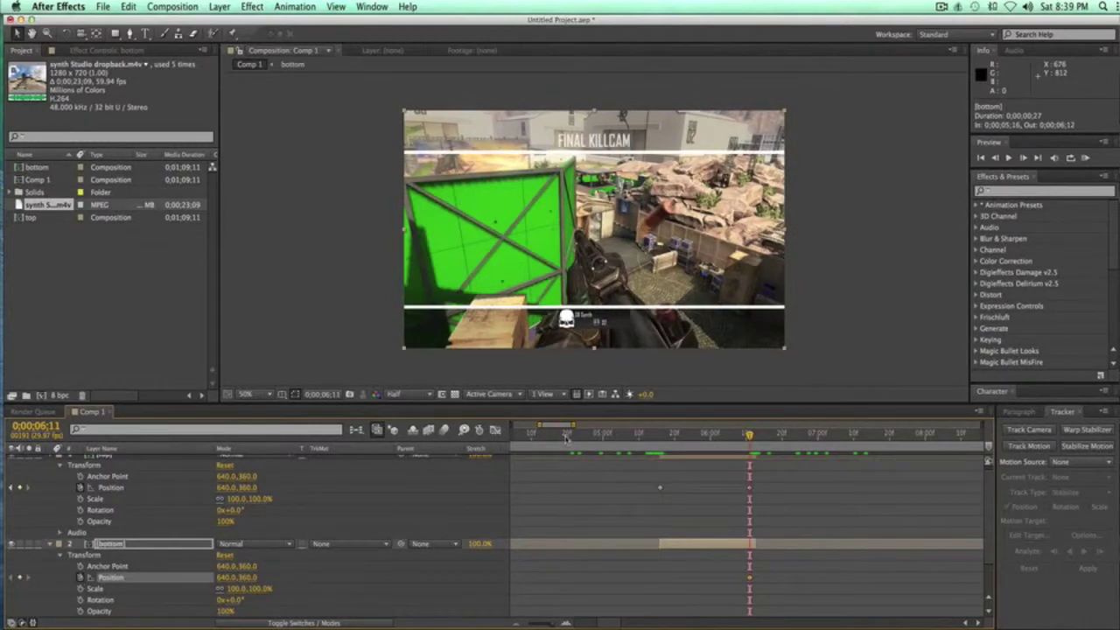
click(666, 435)
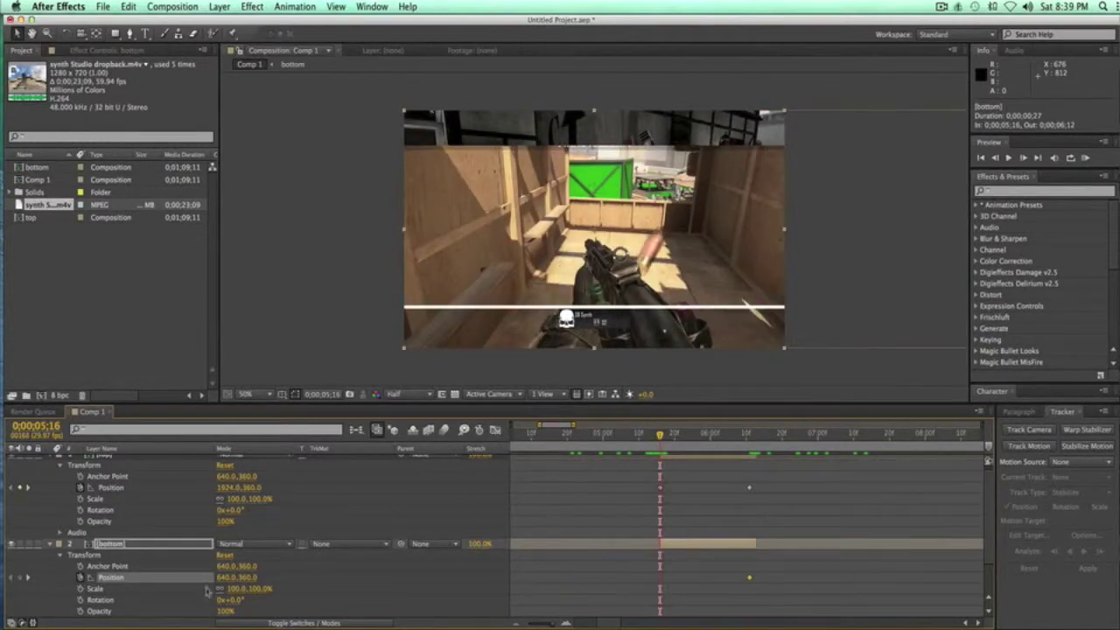
mouse_move(237, 582)
mouse_down()
mouse_move(131, 582)
mouse_move(225, 585)
mouse_up()
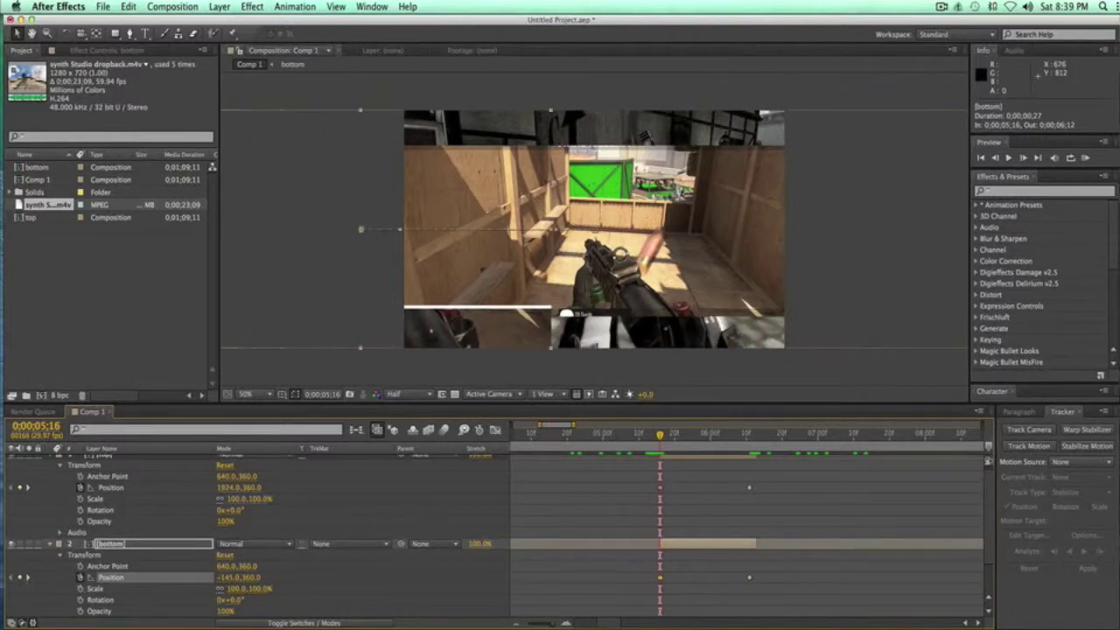
drag(232, 579, 164, 581)
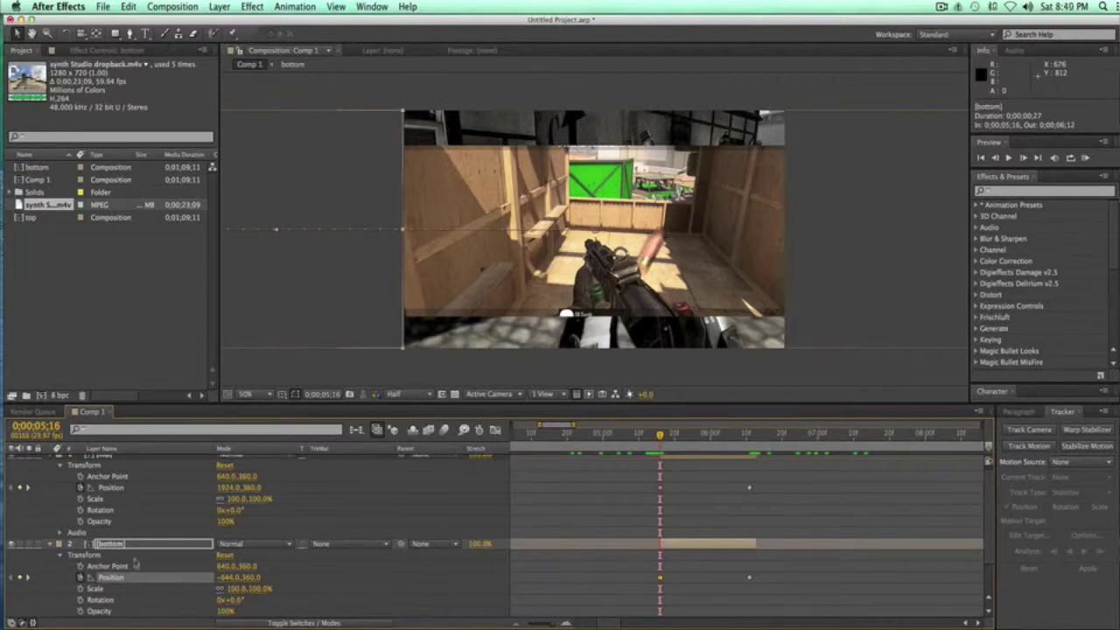
click(52, 462)
click(50, 471)
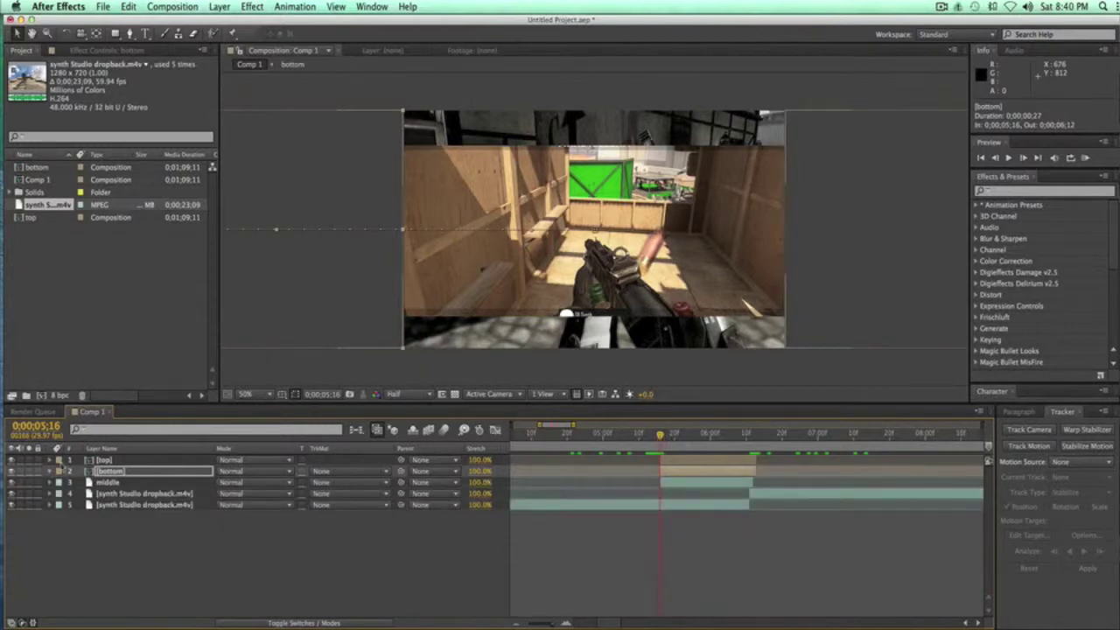
Move the ending Position keyframes of the "top" and "bottom" precomps to 0;00;06;00 and collapse both layers' properties
click(50, 461)
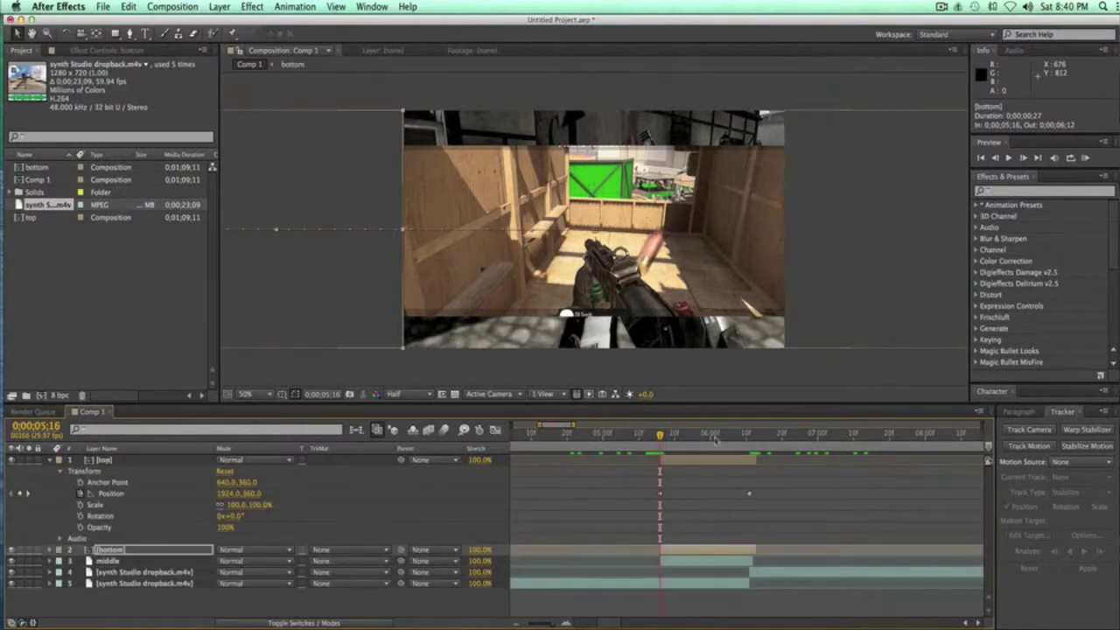
click(715, 436)
drag(749, 493, 715, 502)
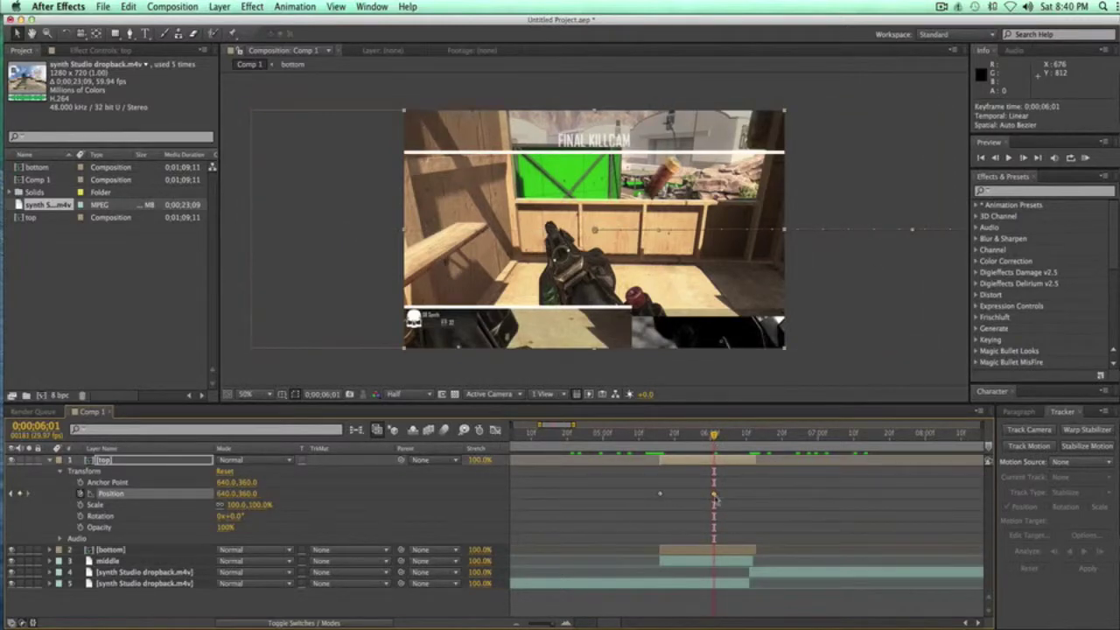
click(51, 552)
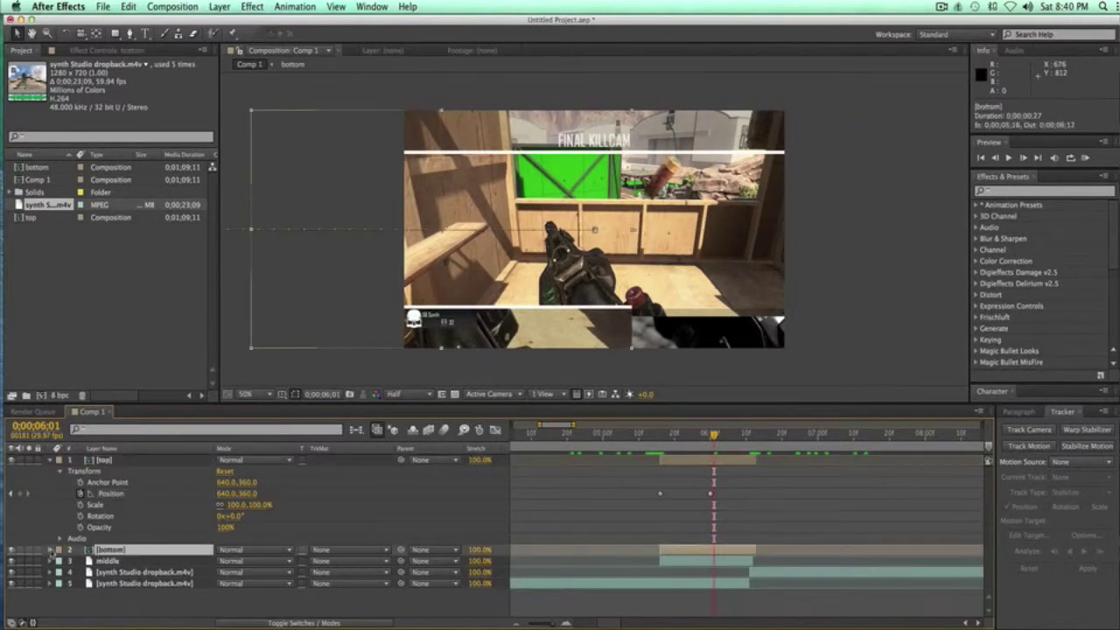
click(50, 551)
drag(749, 568, 710, 571)
drag(714, 433, 659, 448)
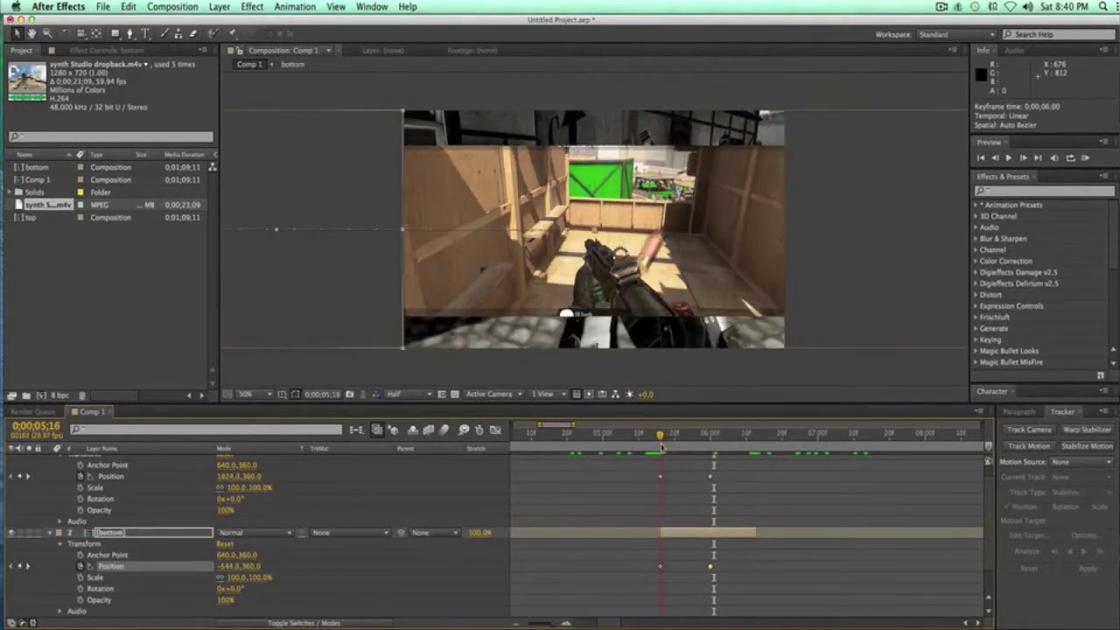
scroll(74, 486, up, 1)
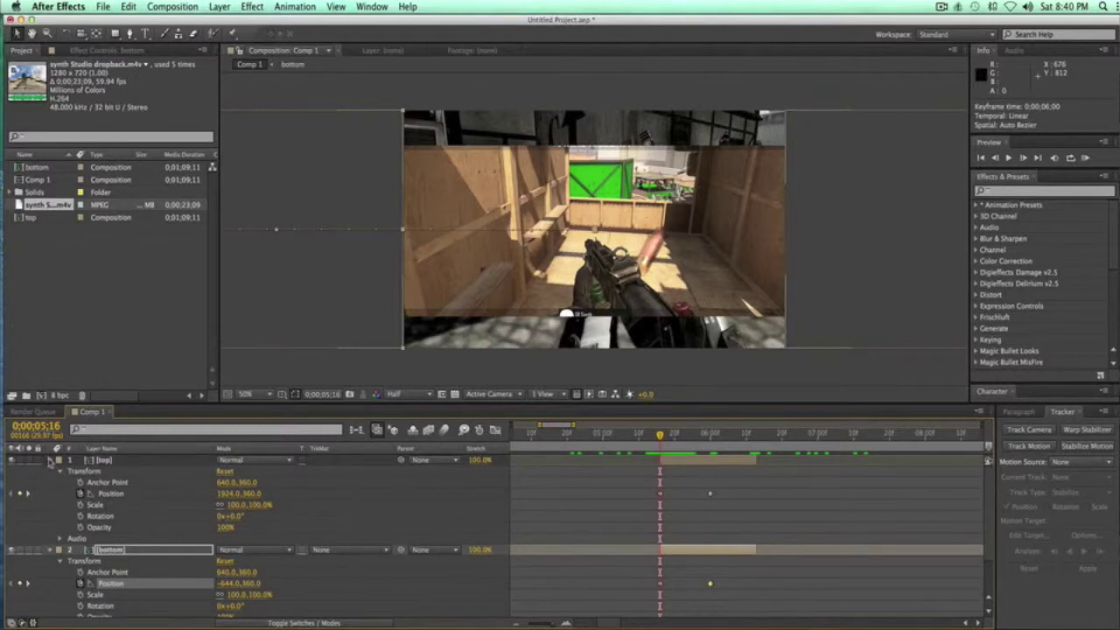
click(50, 460)
click(50, 472)
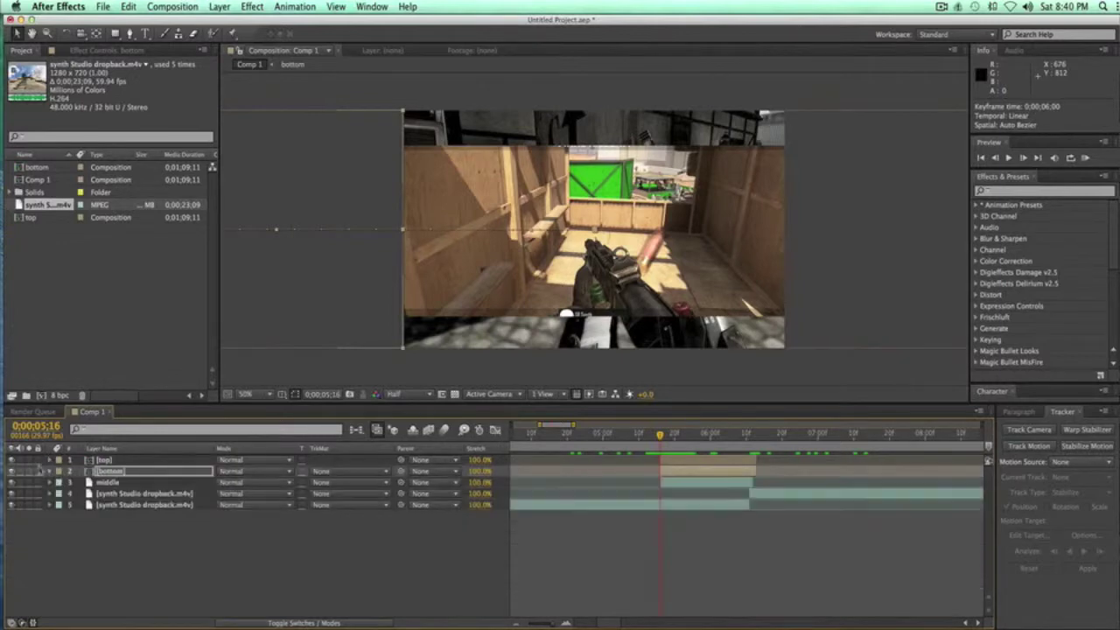
Compare the transition with the "middle" layer hidden and shown between 0;00;05;16 and 0;00;06;00, and inspect that layer's Transform properties
click(11, 482)
drag(660, 434, 707, 435)
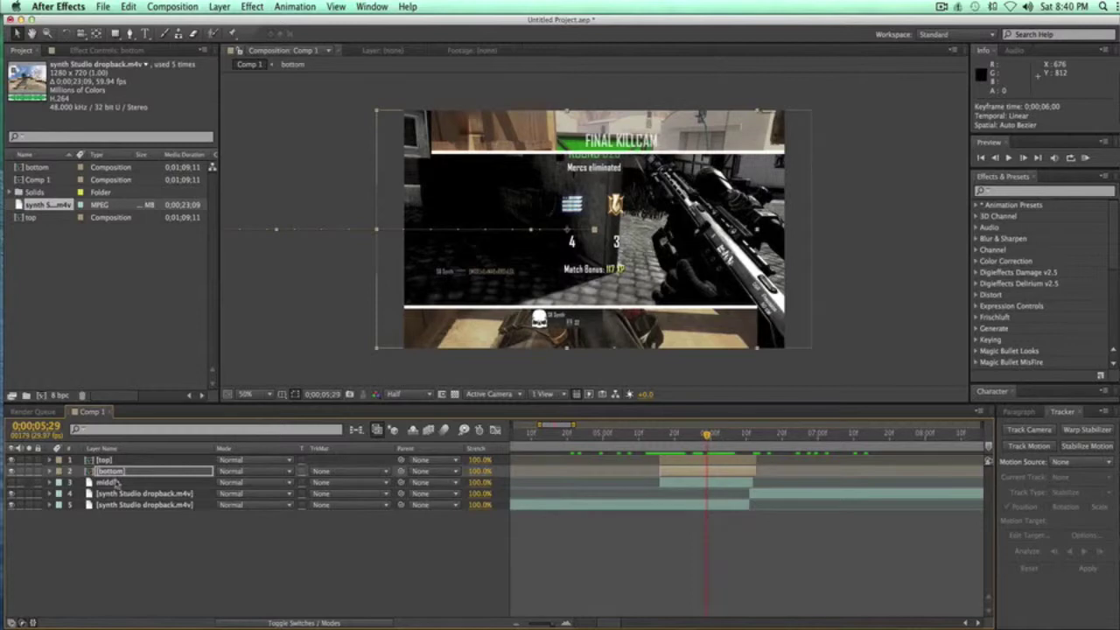
click(109, 483)
click(50, 483)
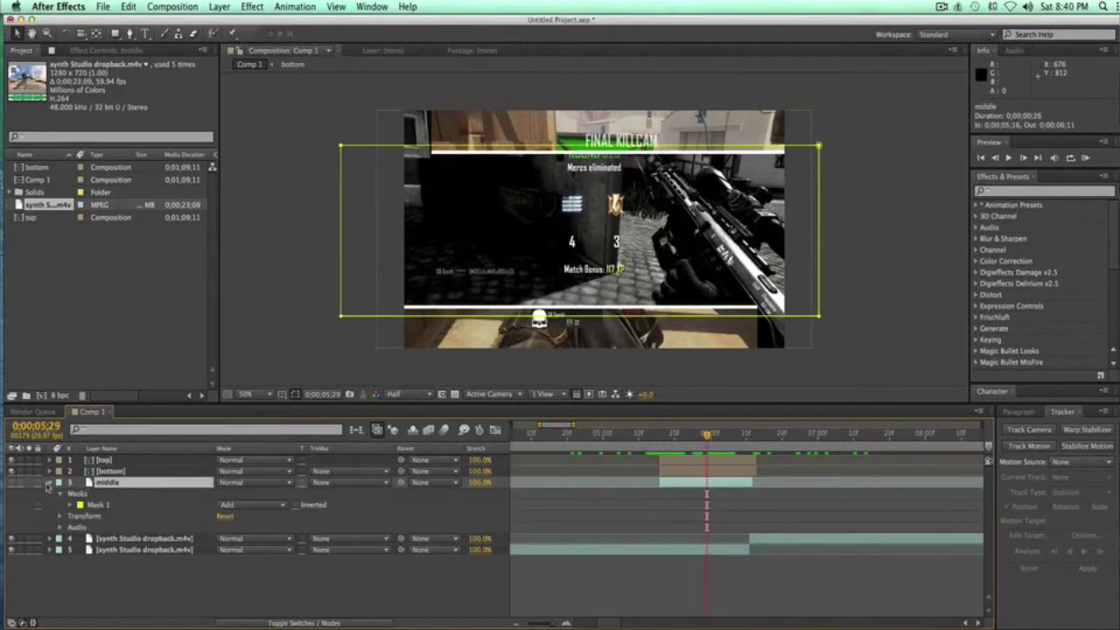
click(60, 517)
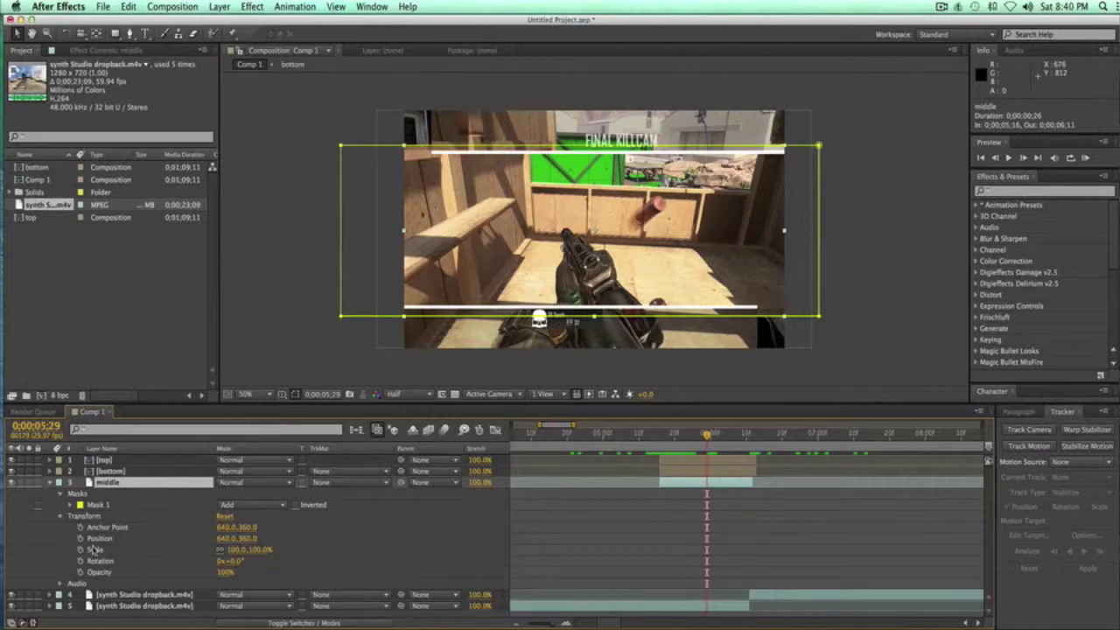
key(Page_Down)
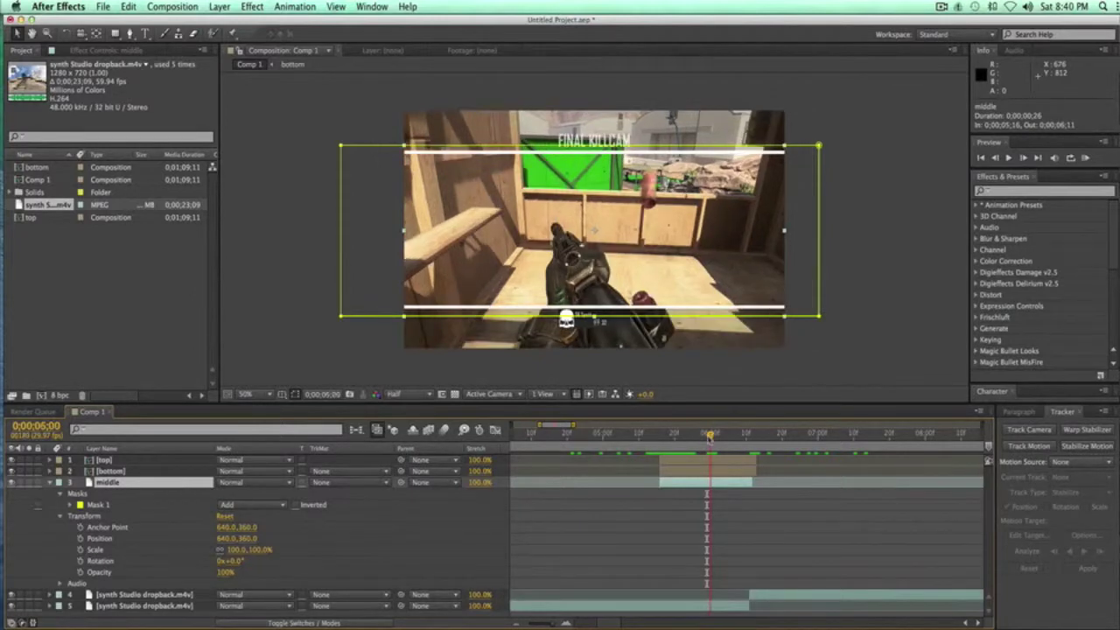
drag(709, 435, 671, 435)
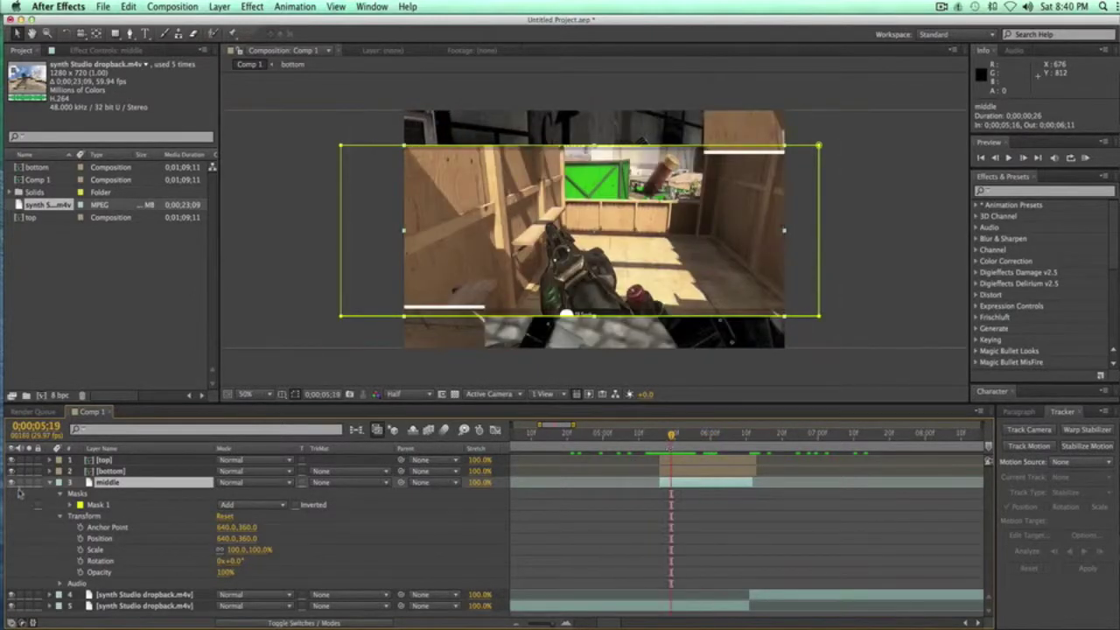
Hide the "middle" layer and collapse its properties
click(12, 483)
click(49, 483)
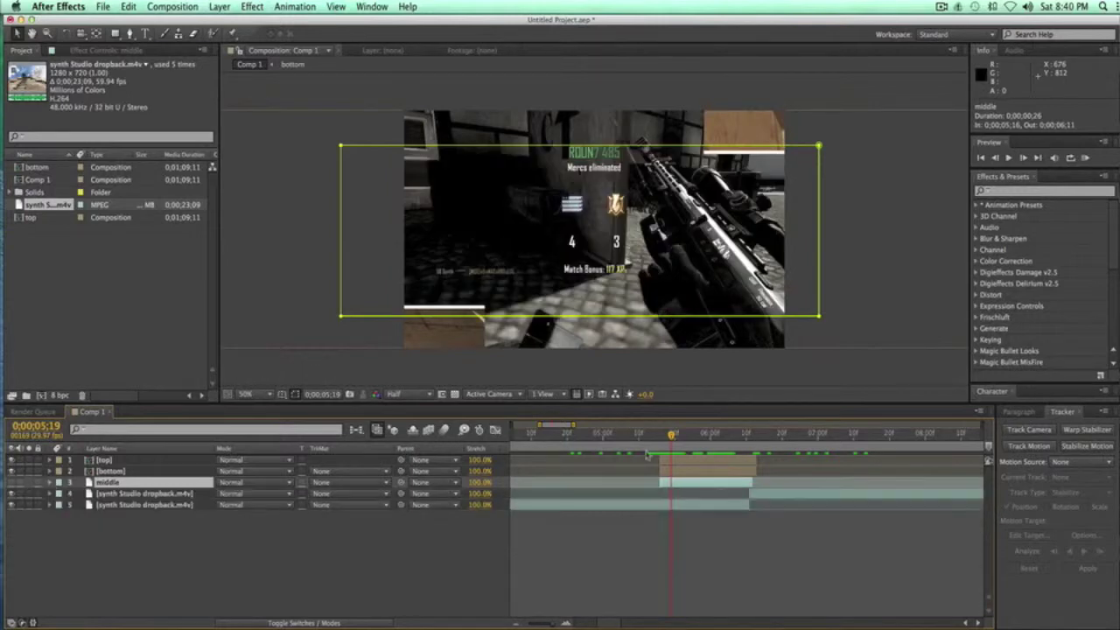
Place the second gameplay clip above all other layers and extend its start back to 0;00;06;01
drag(679, 443, 715, 437)
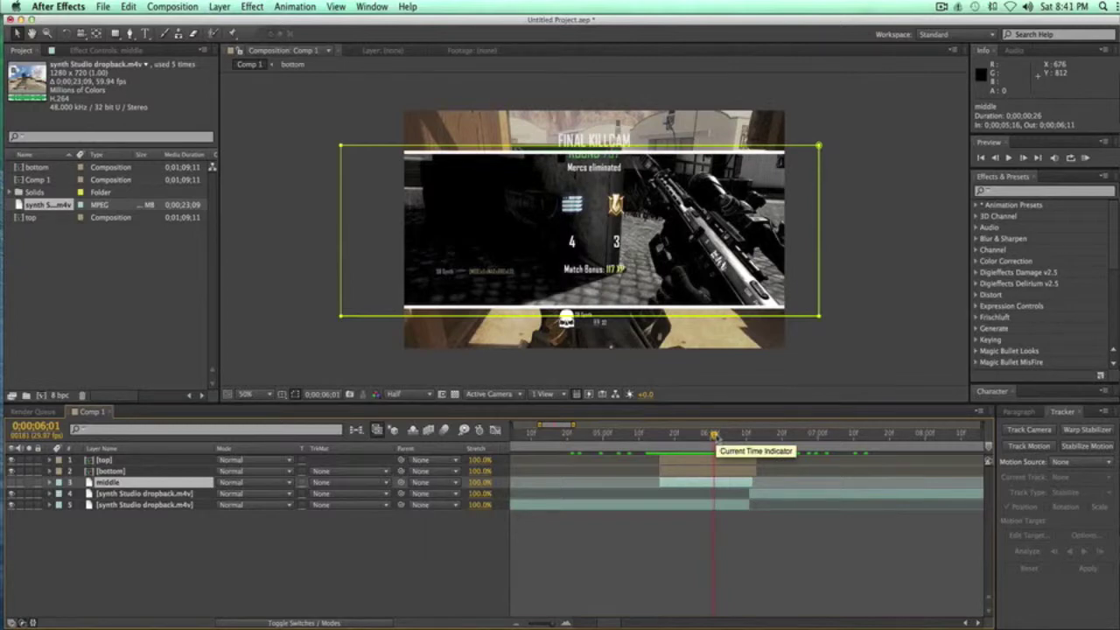
drag(127, 495, 125, 461)
drag(749, 460, 715, 460)
Play back the finished transition from 0;00;05;12, and review the full composition up to 0;00;07;24
click(649, 434)
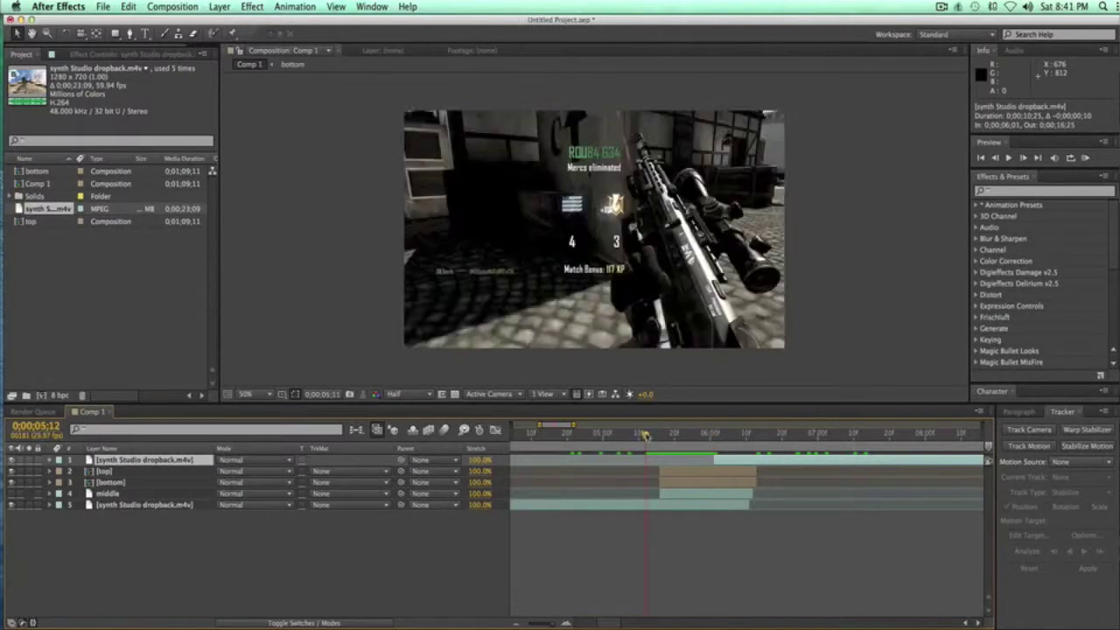
click(1009, 159)
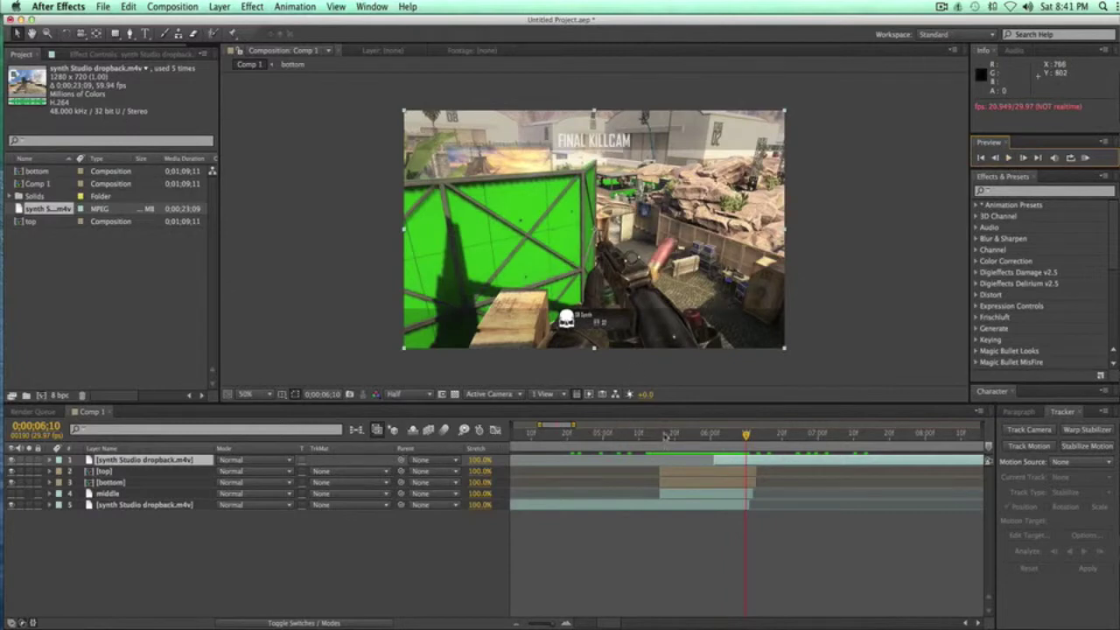
click(624, 434)
click(172, 6)
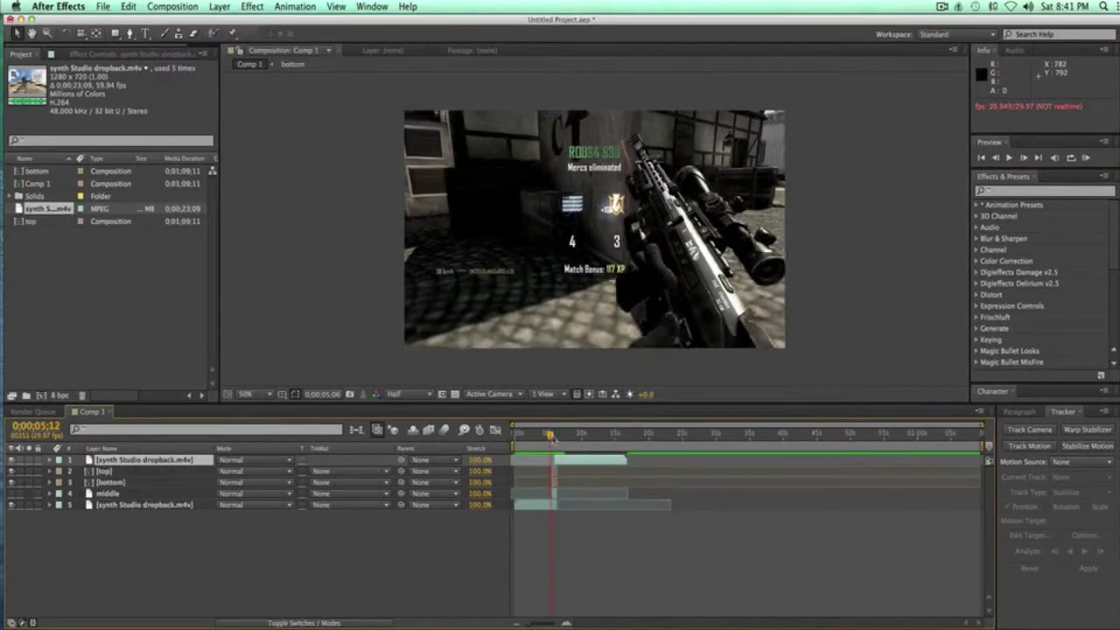
drag(551, 435, 568, 434)
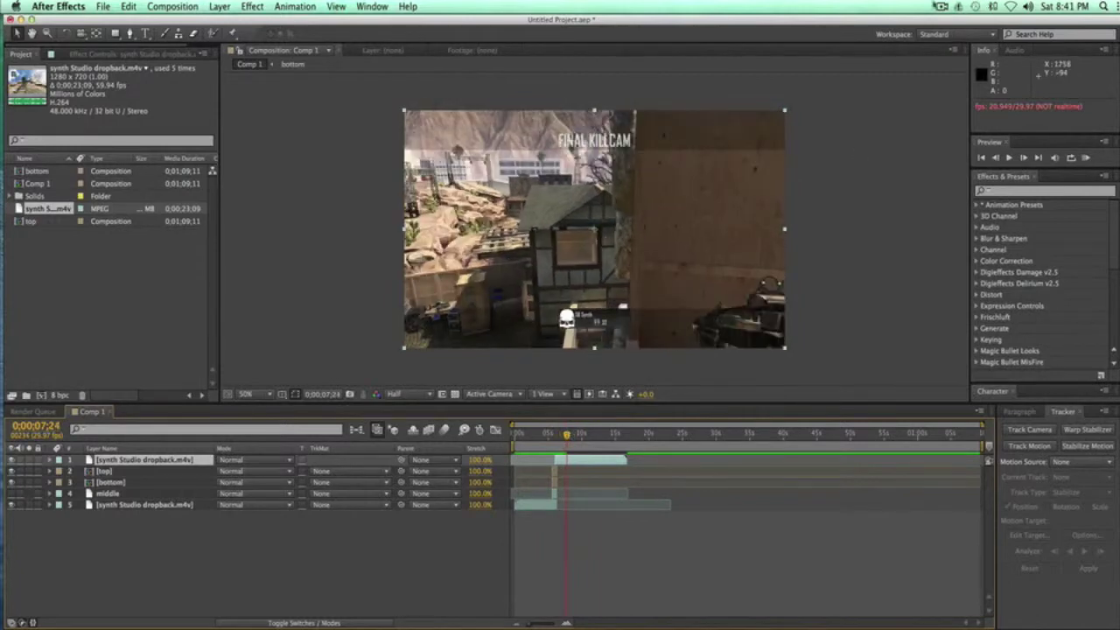
click(950, 7)
click(951, 38)
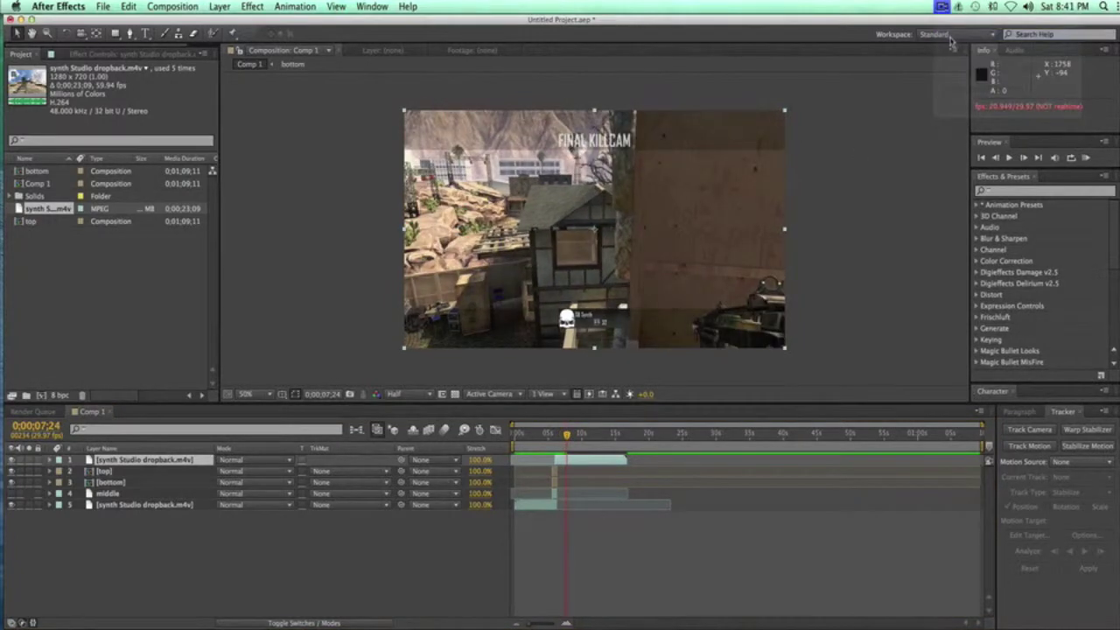